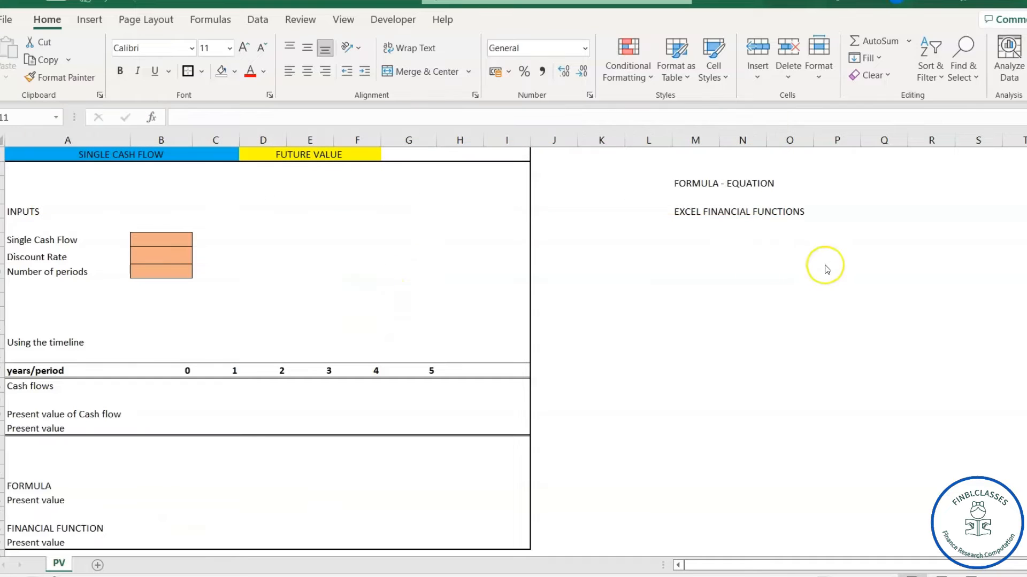
- Enter the future value equation FV=PV(1+r)^n as text in cell M9, below the Excel financial functions heading
left_click(694, 252)
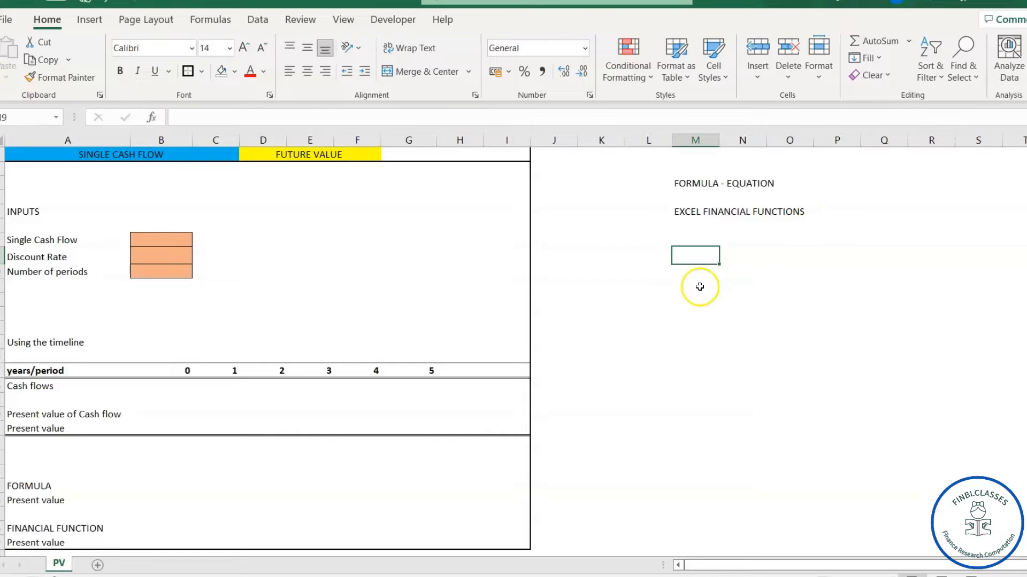
left_click(774, 260)
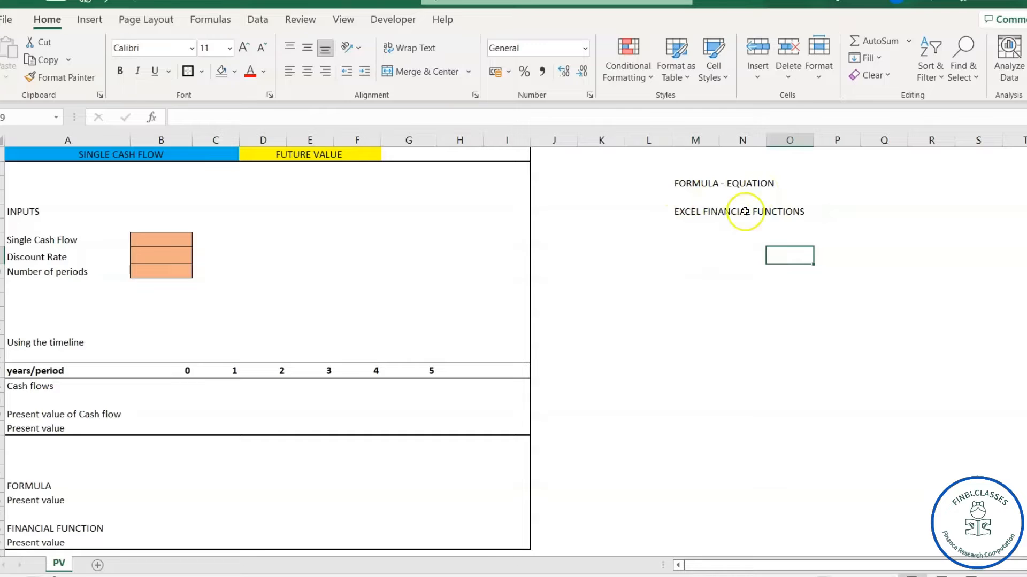
left_click(695, 270)
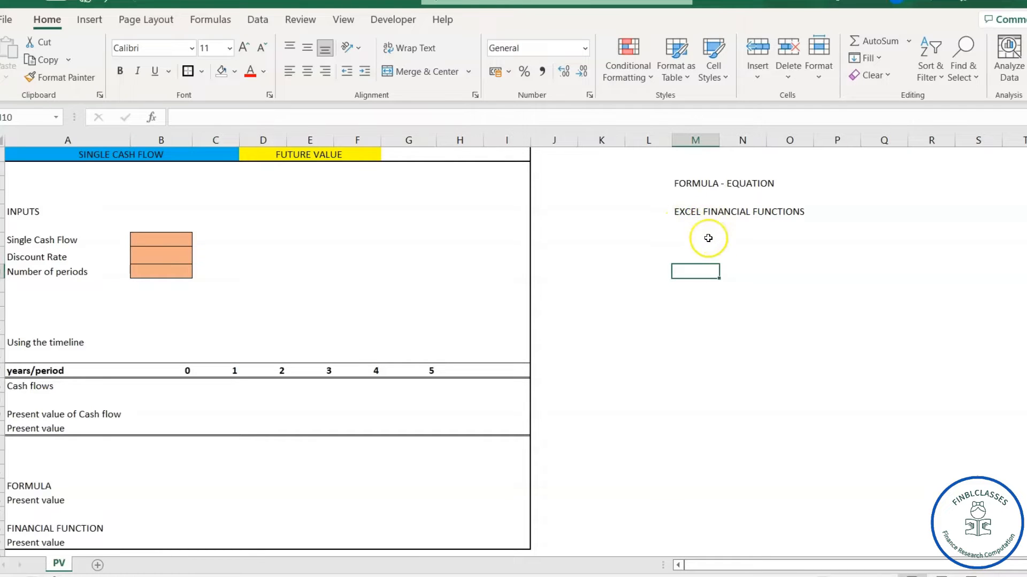
left_click(695, 255)
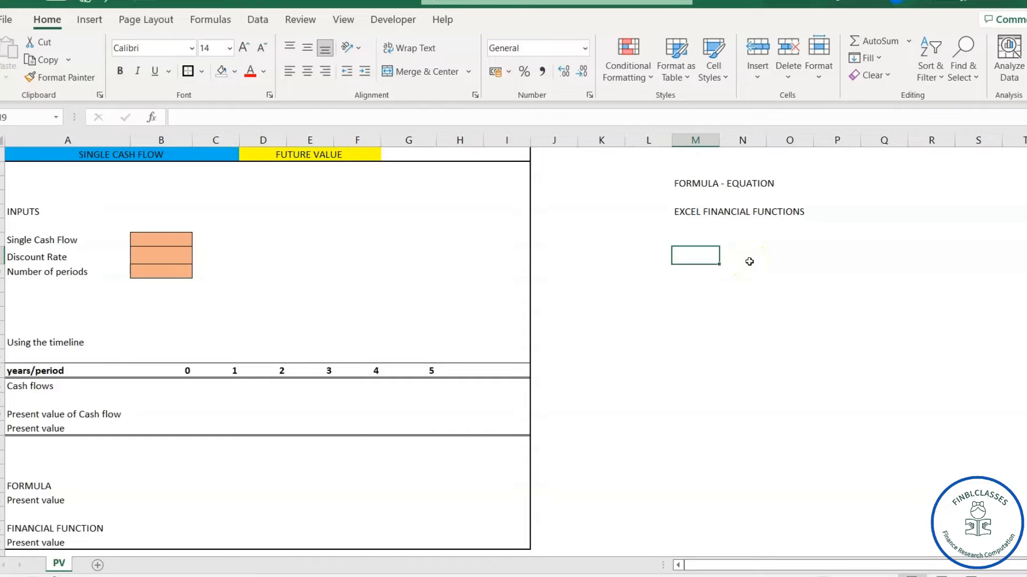
type("f")
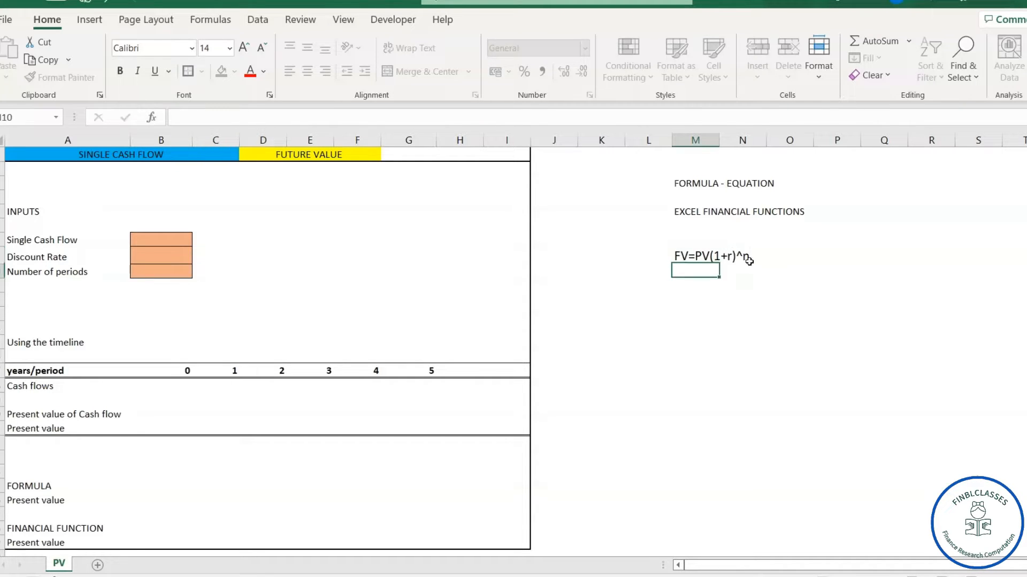
key("Return")
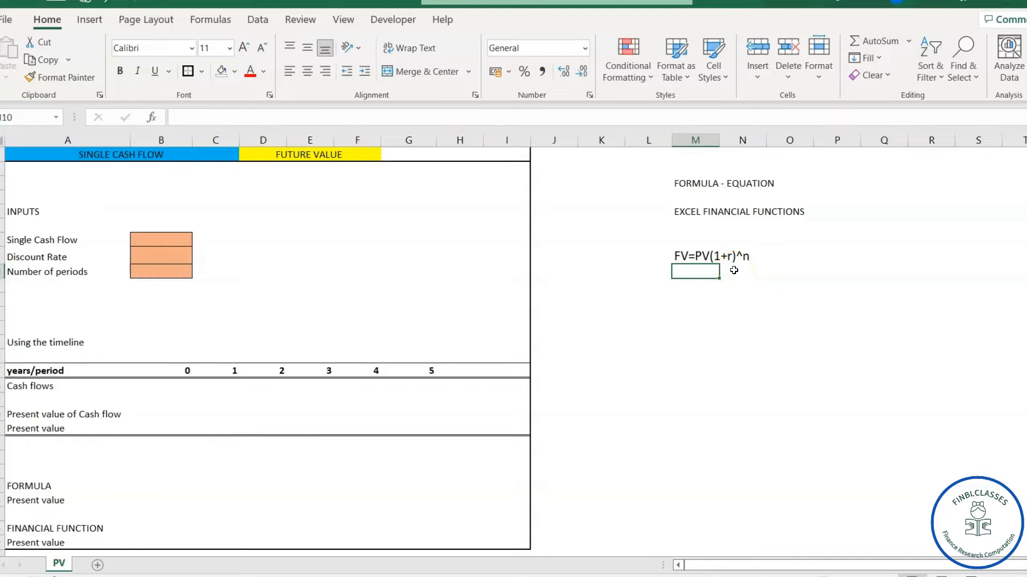
- Enter 7427.58 as the single cash flow in the inputs section
left_click(170, 240)
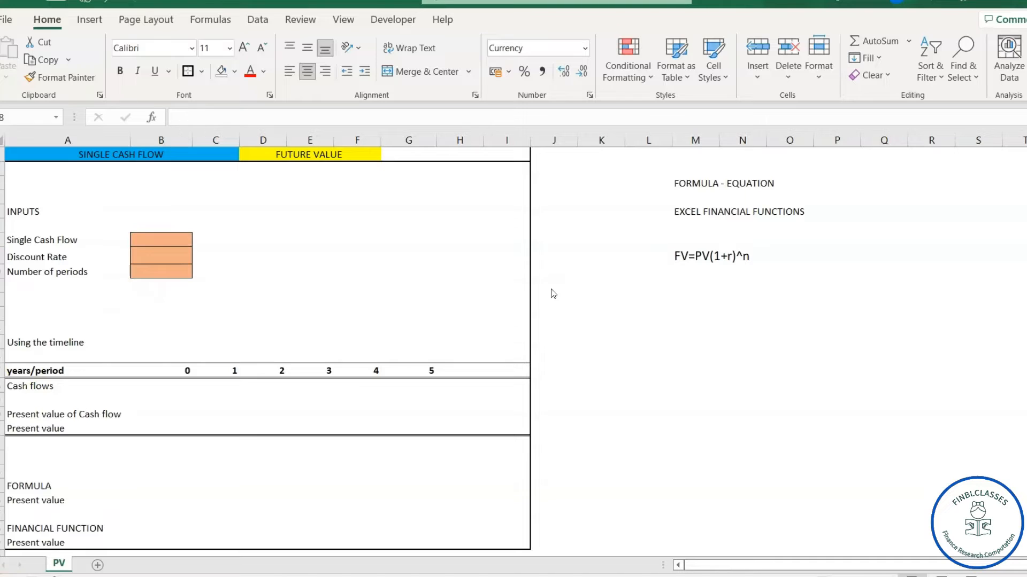
left_click(171, 240)
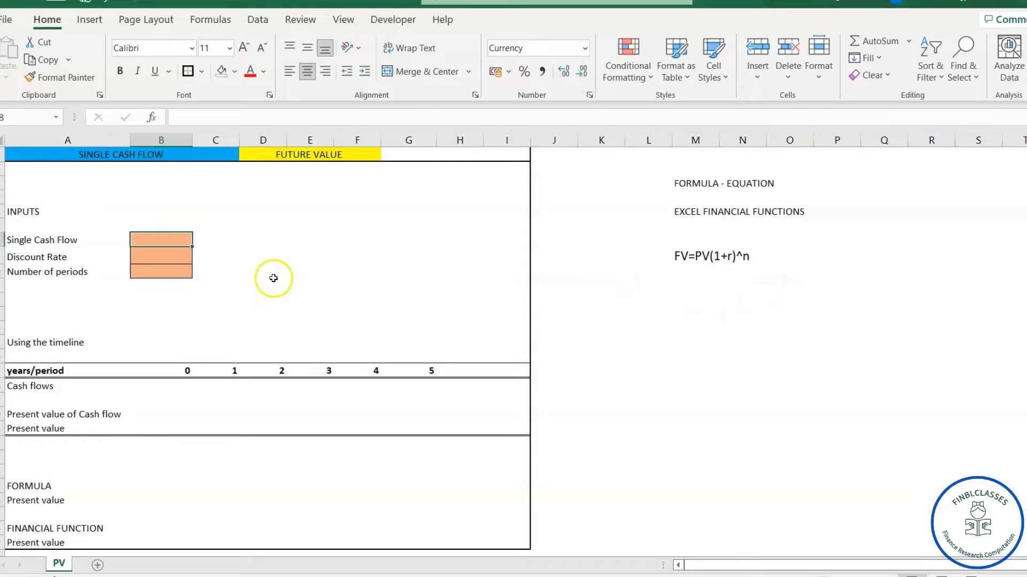
left_click(172, 240)
type("7427")
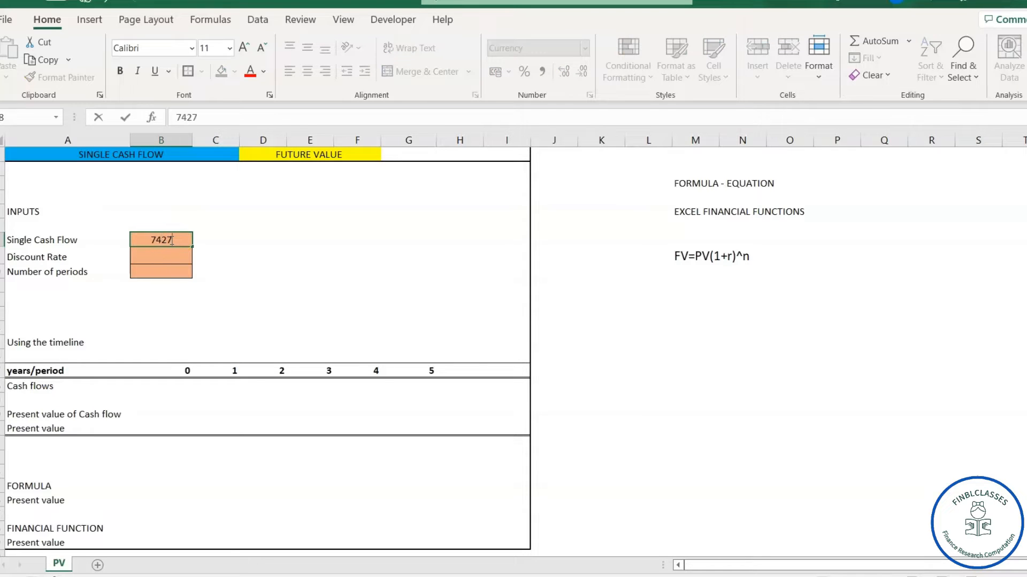
type(".58")
key("Return")
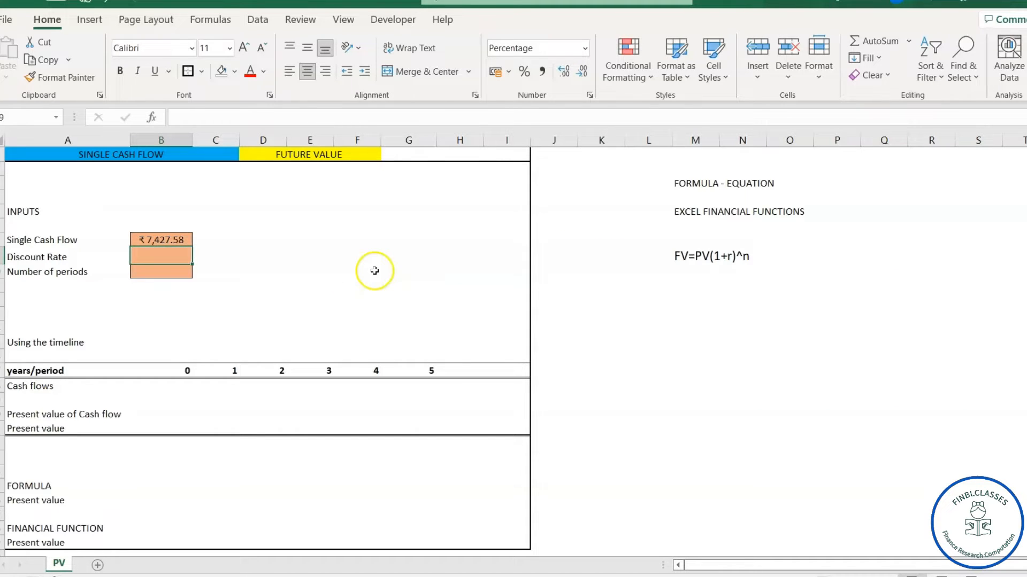
- Set the discount rate to 6% and the number of periods to 5 in the inputs section
left_click(278, 269)
left_click(167, 258)
type("6")
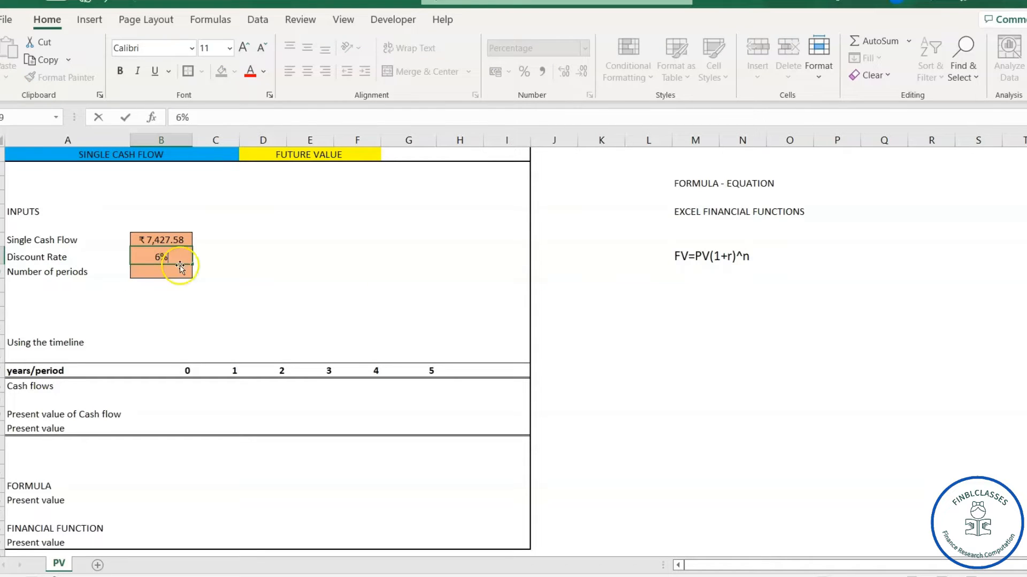
left_click(181, 273)
type("5")
left_click(663, 343)
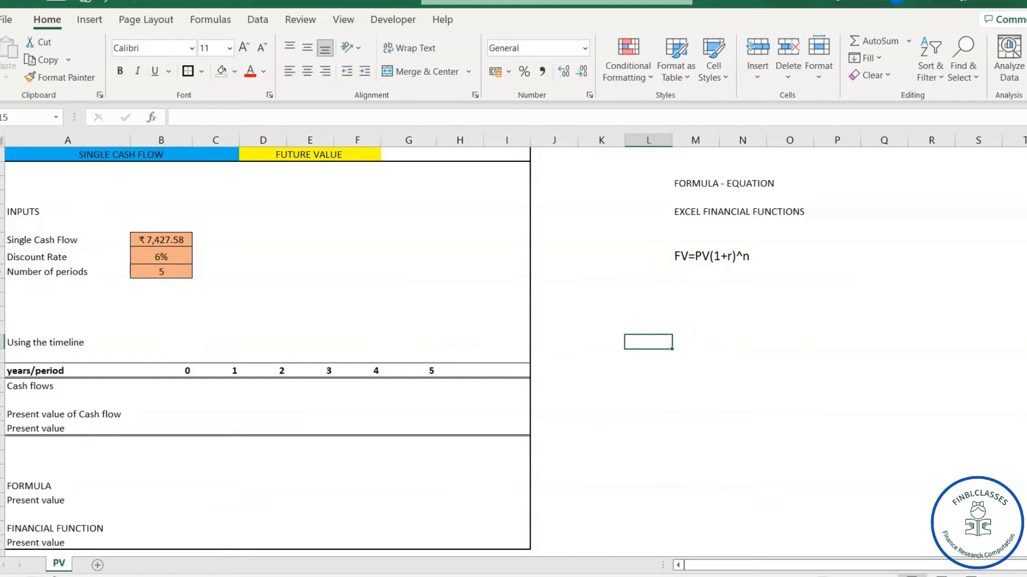
- Link the period 0 cash flow in the timeline to the single cash flow input with =B8
left_click(197, 385)
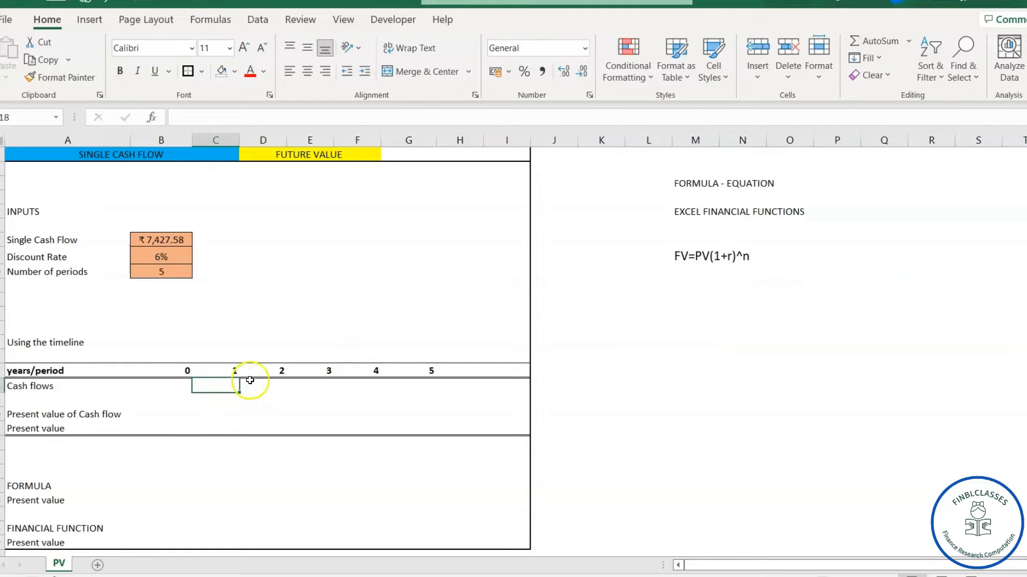
left_click(293, 397)
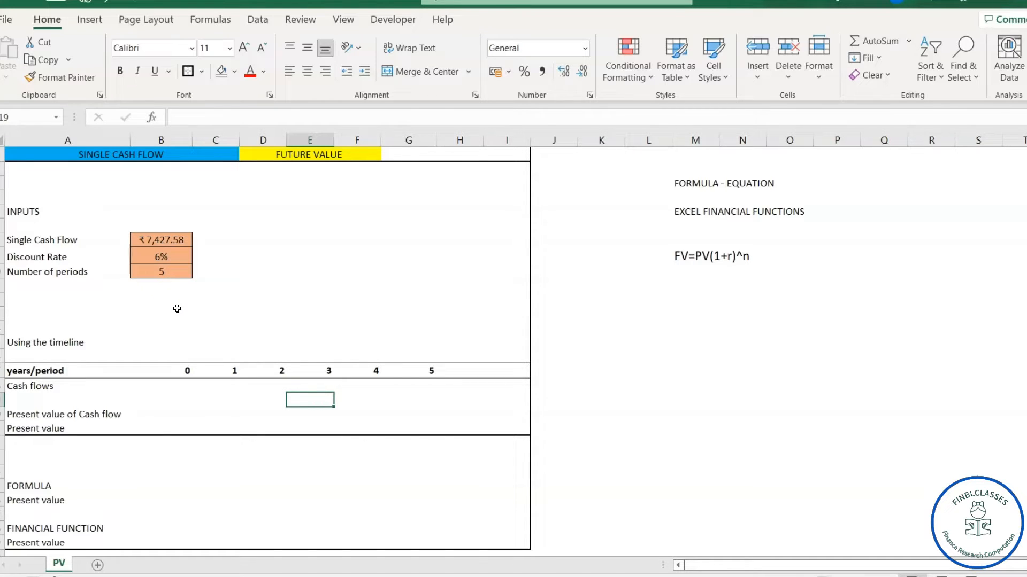
left_click(181, 389)
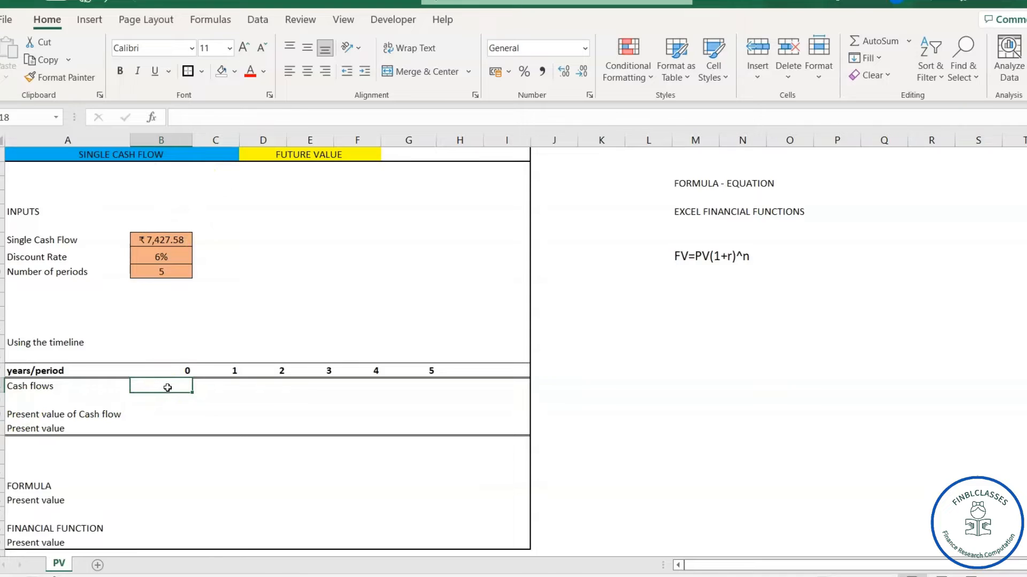
type("=")
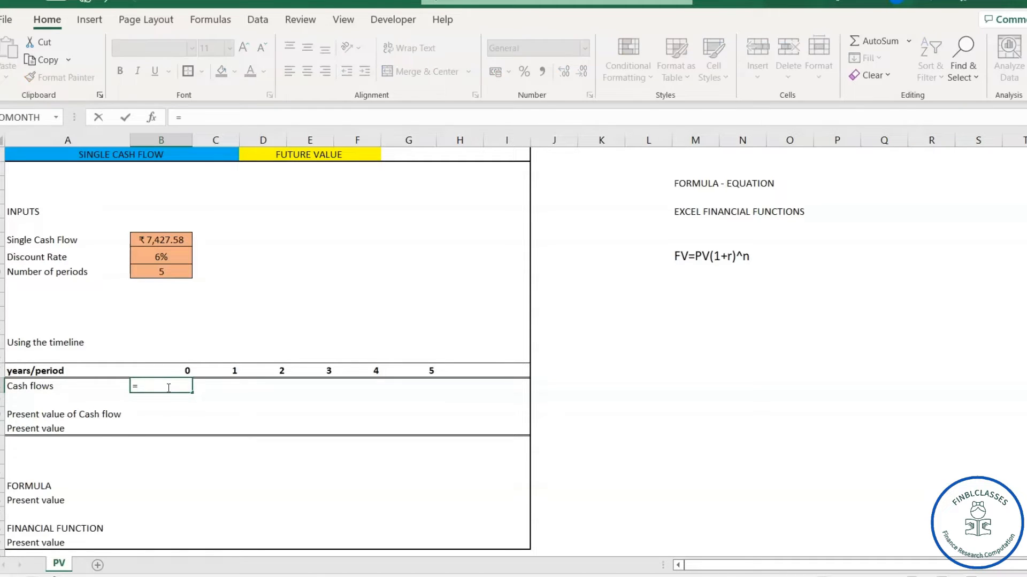
left_click(176, 241)
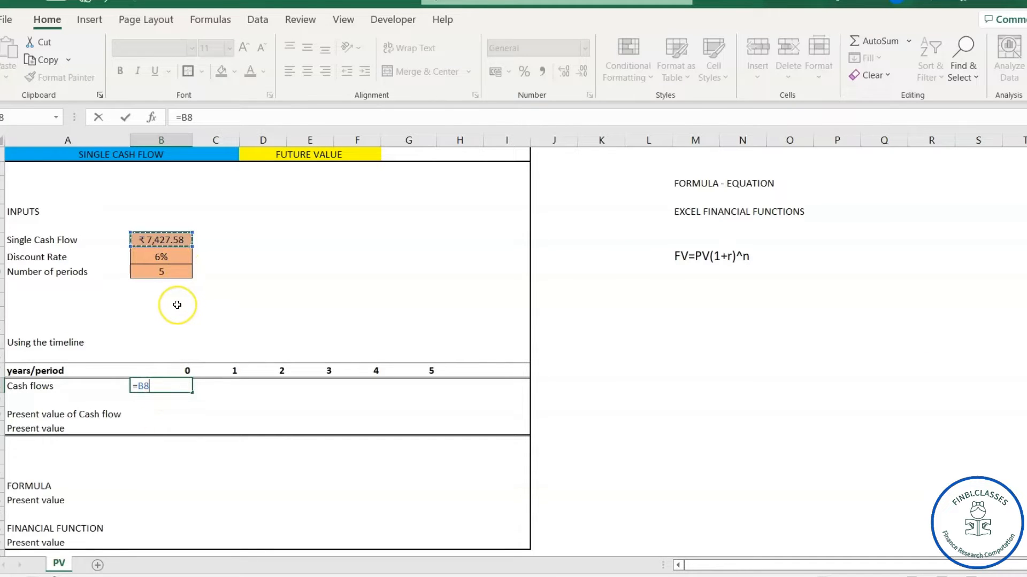
key("Return")
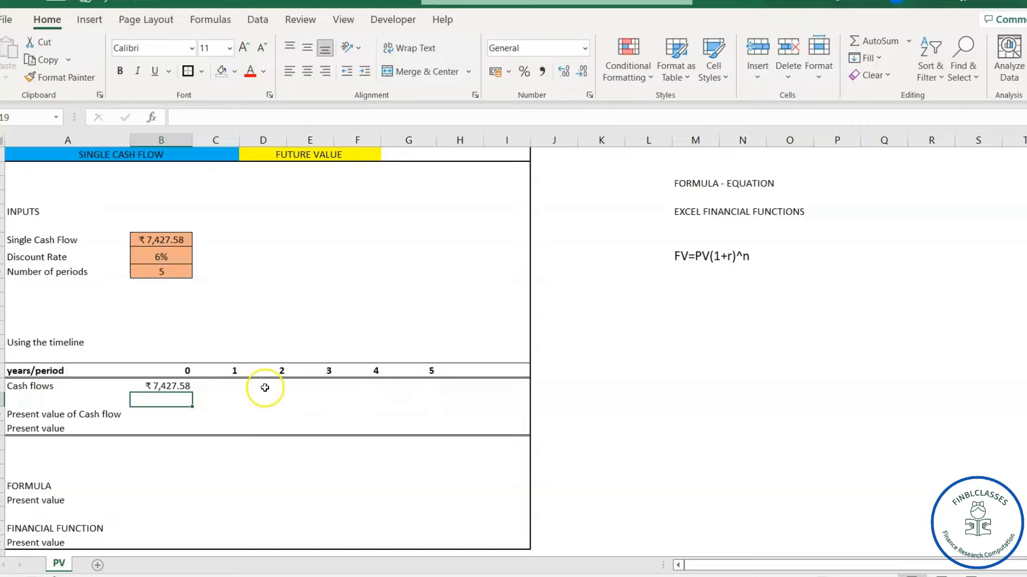
left_click(231, 387)
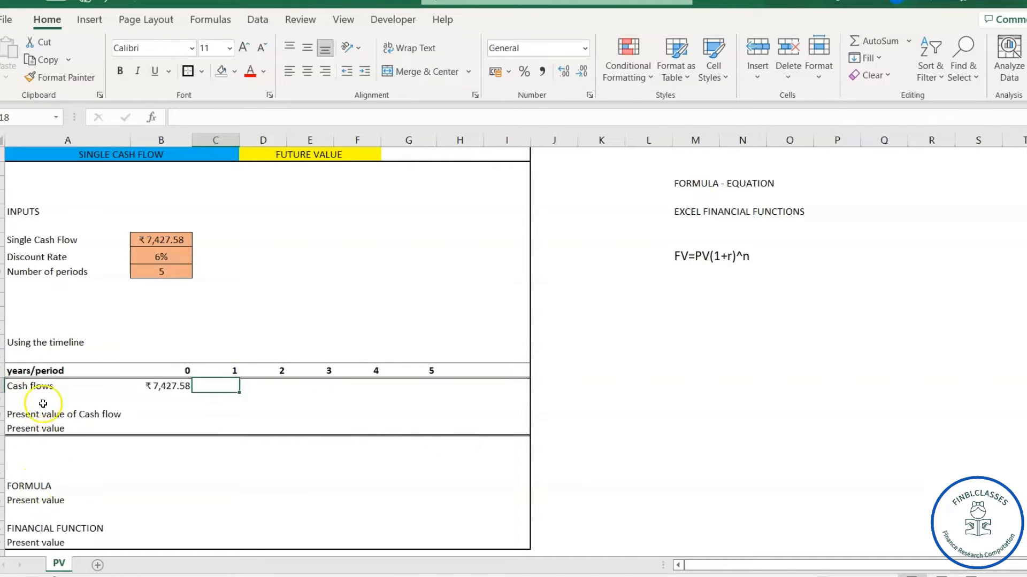
- Change the timeline label "Present value of Cash flow" to "future value of Cash flow"
left_click(107, 418)
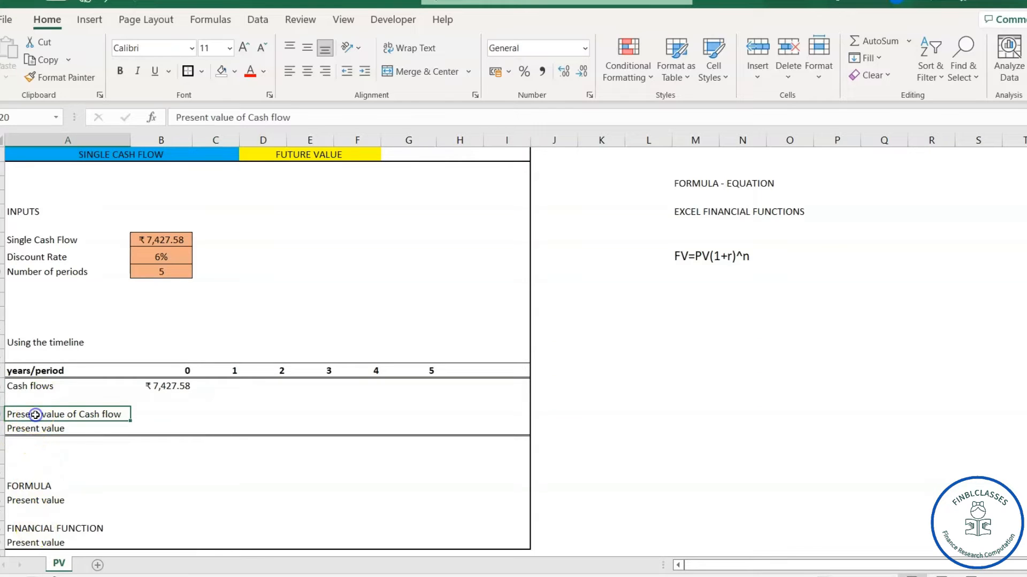
double_click(35, 415)
left_click(65, 416)
key("BackSpace")
key("BackSpace")
key("BackSpace")
key("BackSpace")
key("BackSpace")
key("BackSpace")
key("BackSpace")
key("BackSpace")
key("BackSpace")
key("BackSpace")
key("BackSpace")
key("BackSpace")
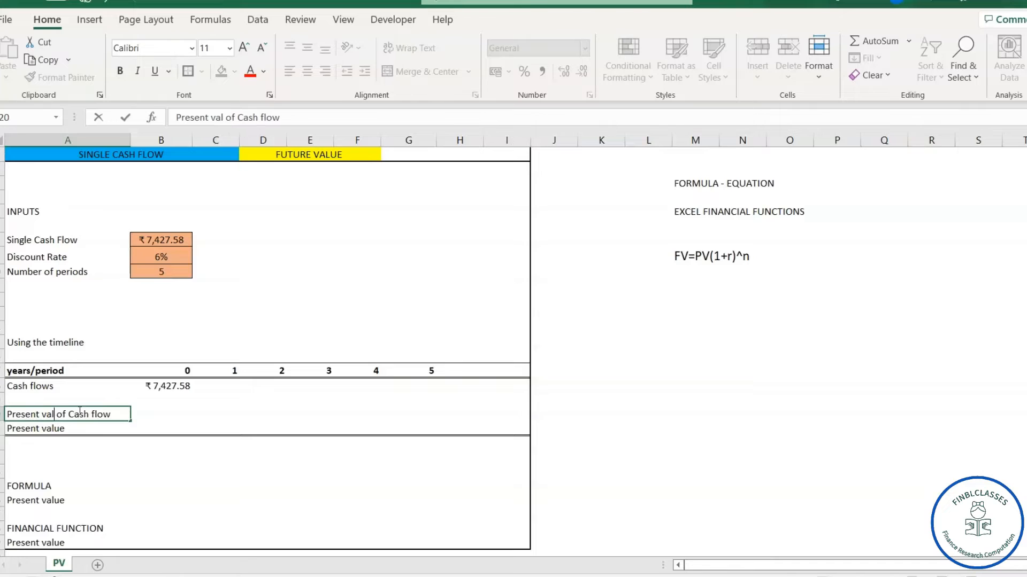
key("BackSpace")
type("future")
type(" value")
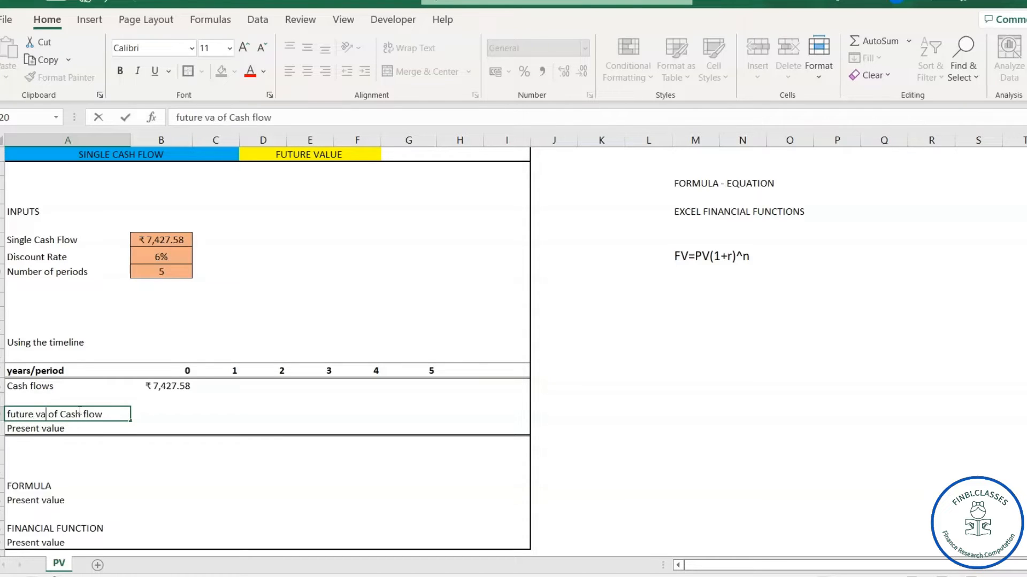
left_click(140, 498)
- Change the last timeline row's label in cell A21 to "future value"
left_click(16, 429)
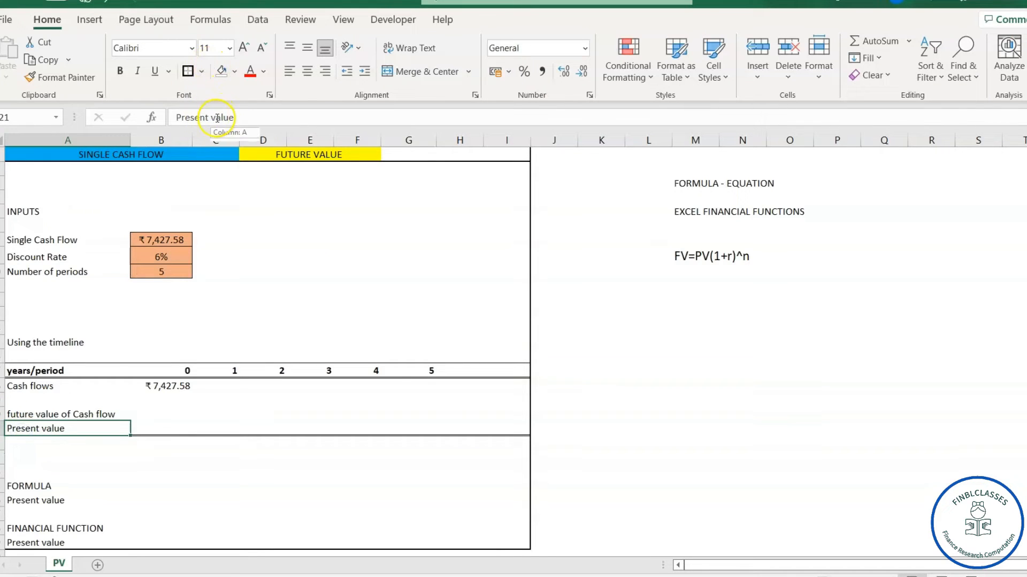
left_click_drag(209, 117, 156, 116)
type("future")
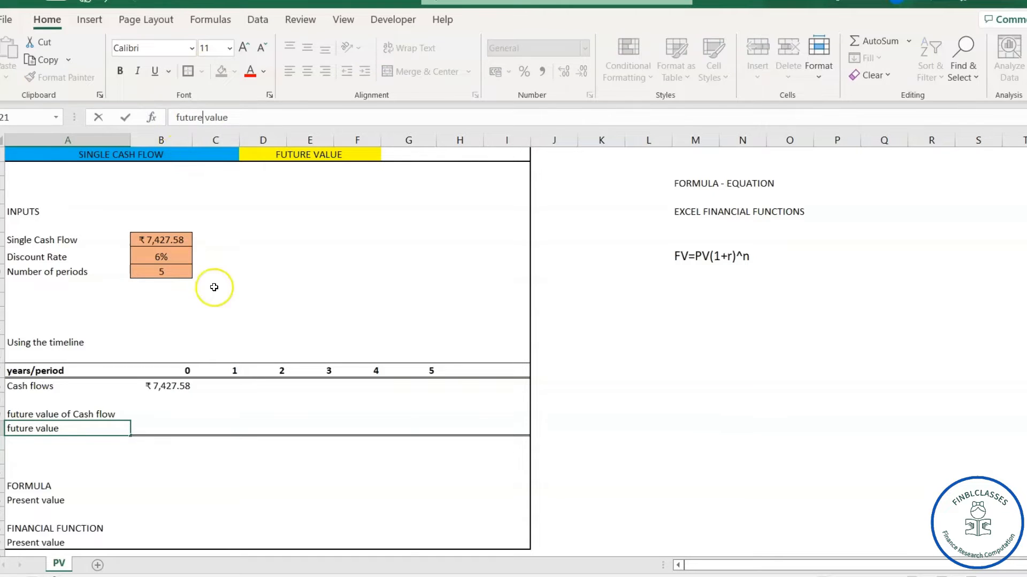
left_click(143, 509)
- Change the label under the FORMULA heading to "future value"
left_click(30, 505)
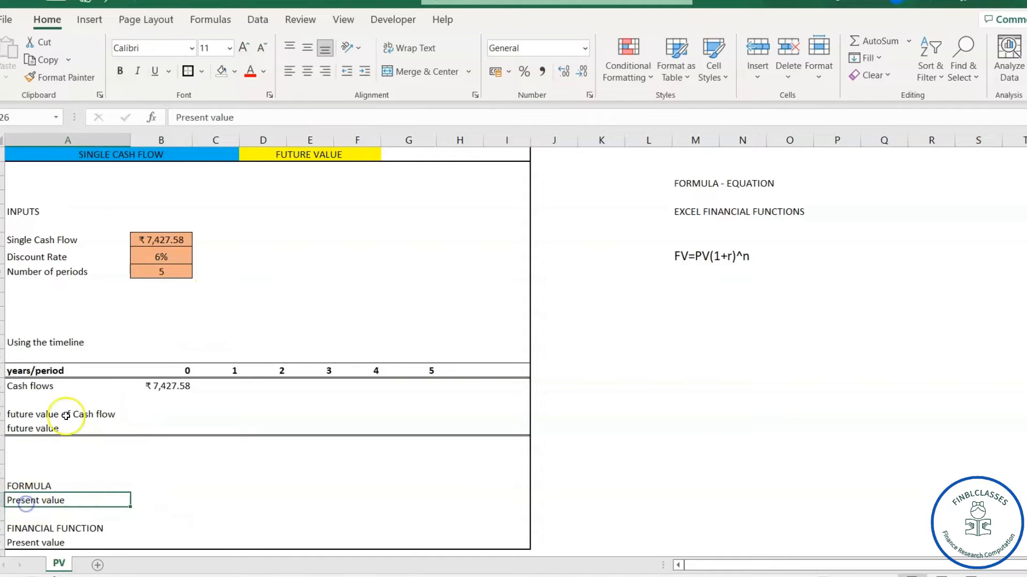
double_click(192, 117)
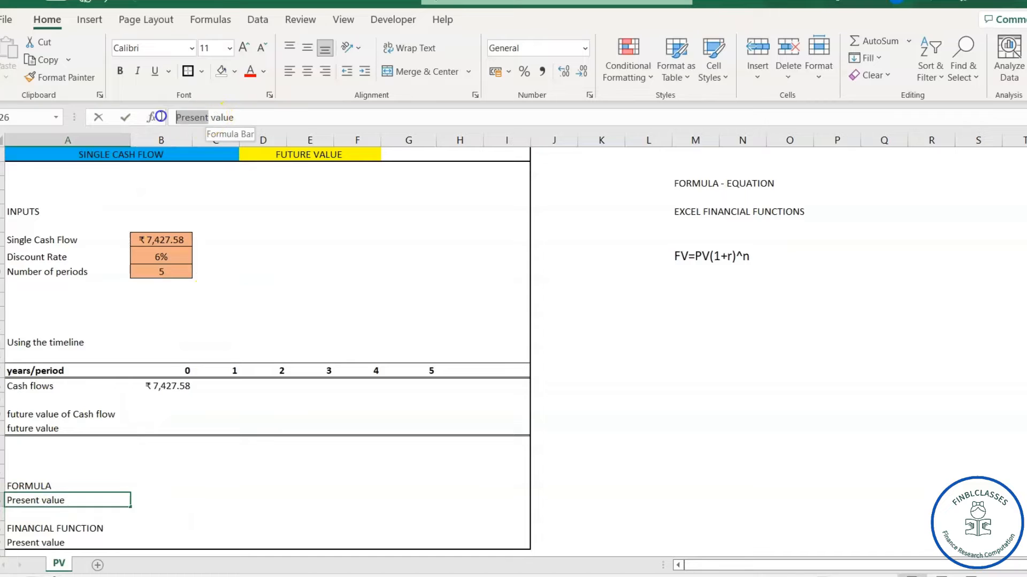
type("futu")
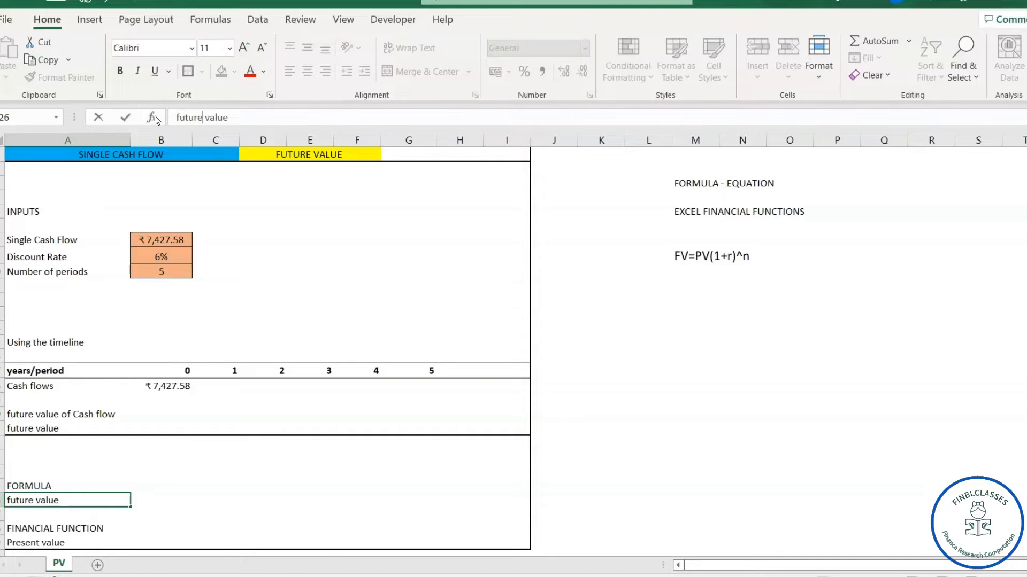
left_click(205, 510)
- Change the label under the FINANCIAL FUNCTION heading to "future value"
left_click(27, 545)
double_click(209, 117)
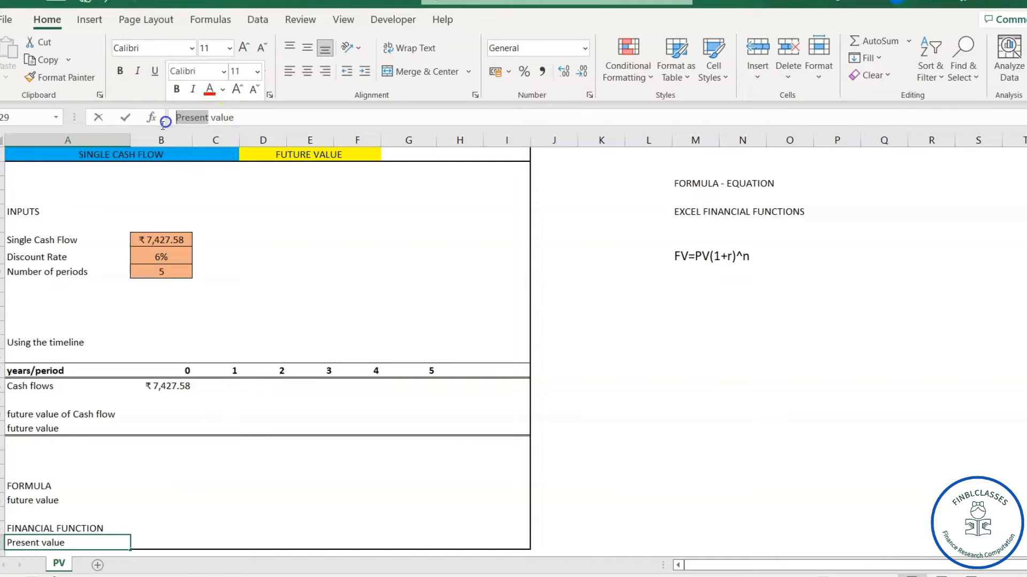
type("futue")
key("BackSpace")
type("re")
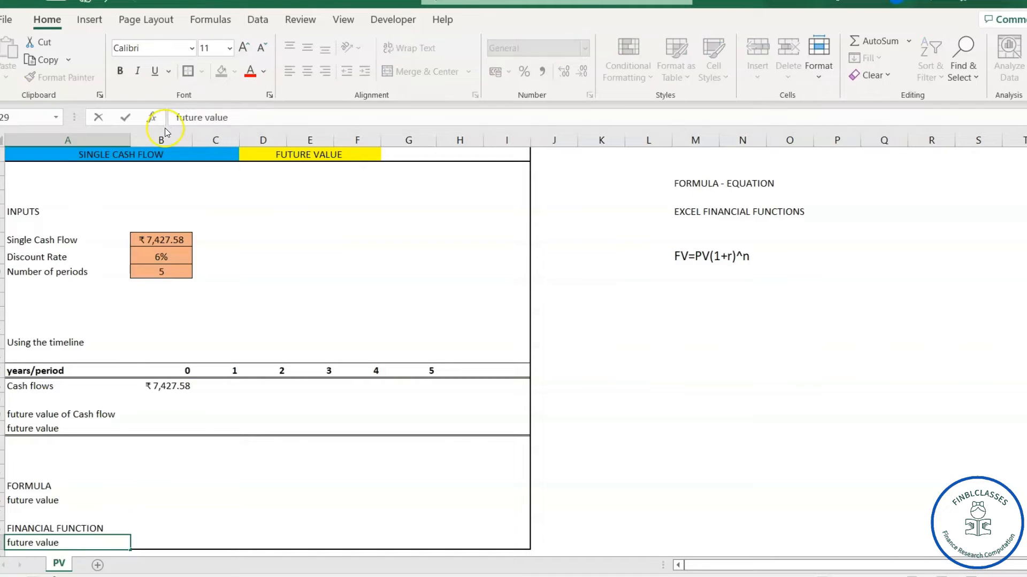
left_click(220, 500)
- Enter 0 as the cash flow for each of periods 1 to 5 in the timeline
left_click(179, 385)
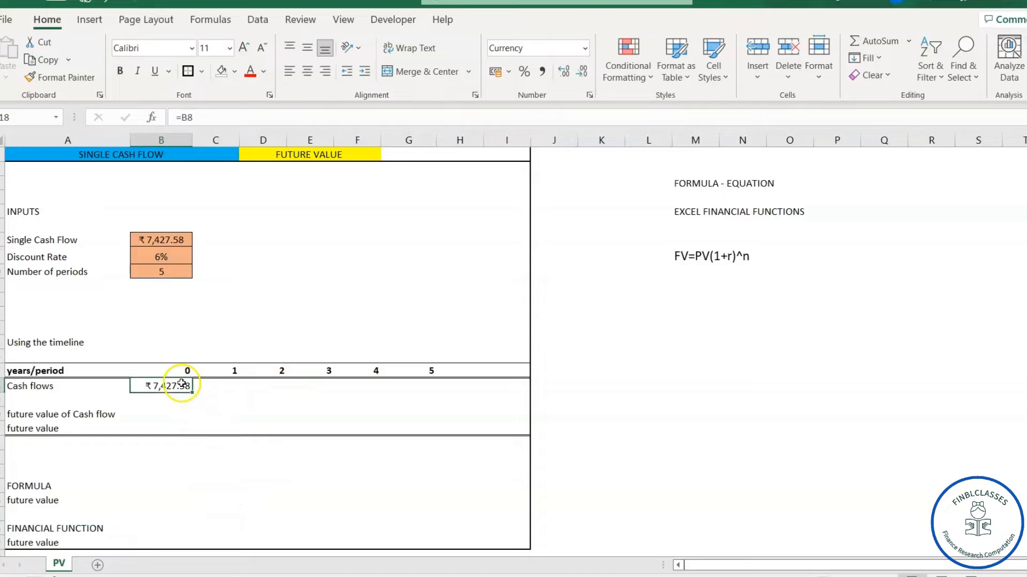
left_click(225, 388)
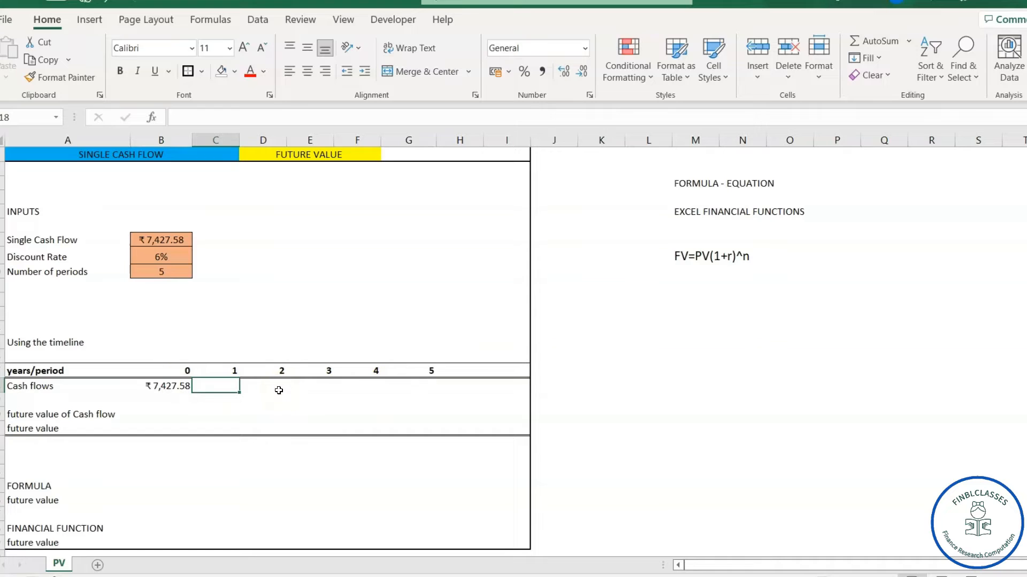
type("0")
key("Tab")
type("0")
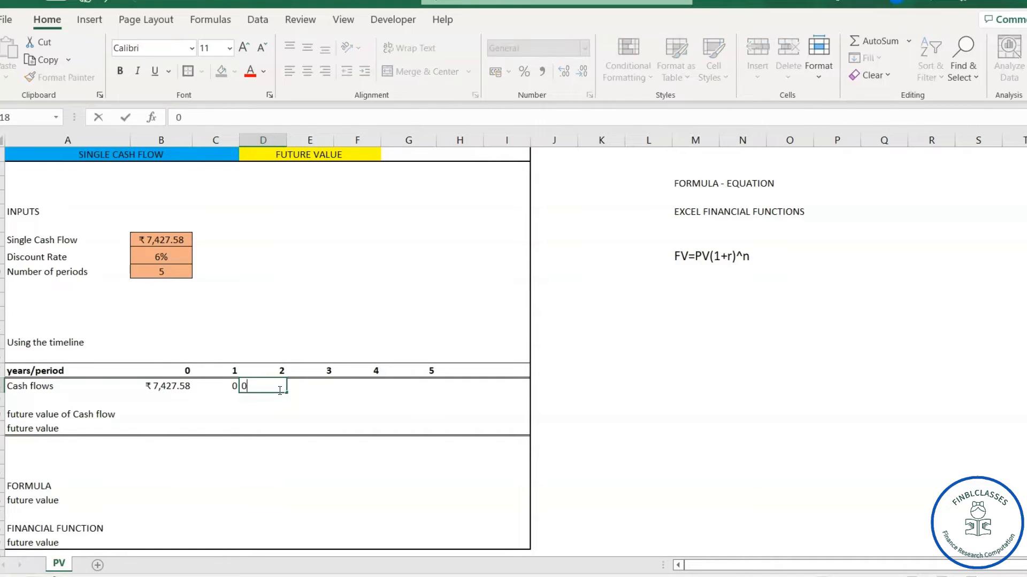
key("Tab")
type("0")
key("Tab")
type("0")
key("Tab")
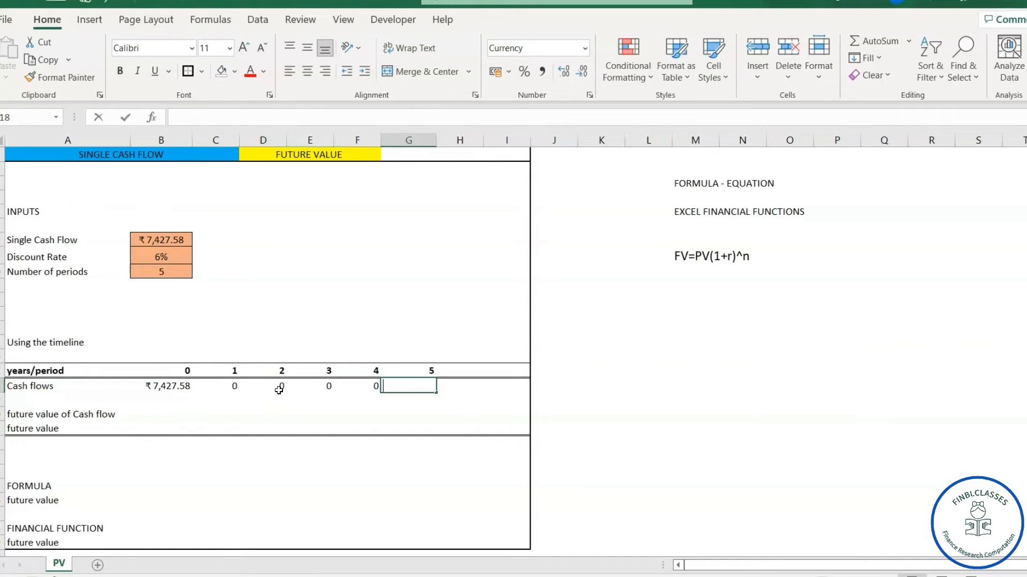
type("0")
key("Tab")
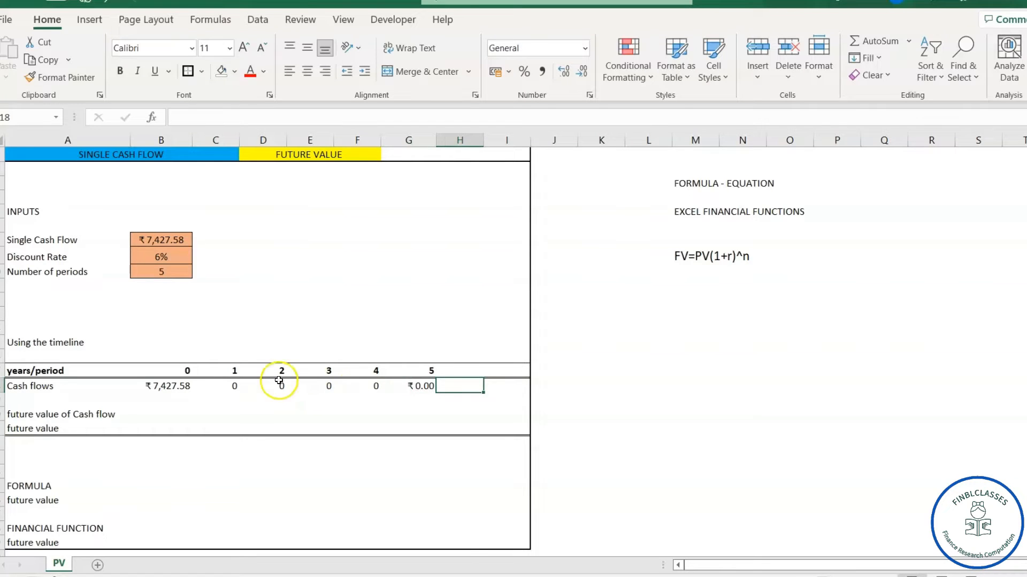
left_click(423, 388)
left_click(239, 387)
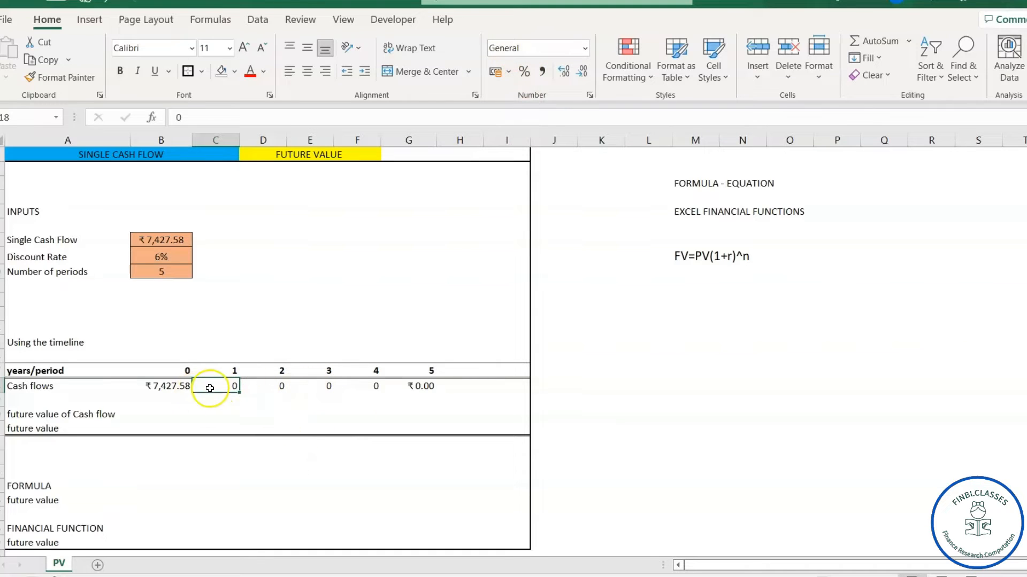
- Format the timeline's cash flows for periods 0 to 5 as Currency
left_click_drag(155, 386, 422, 382)
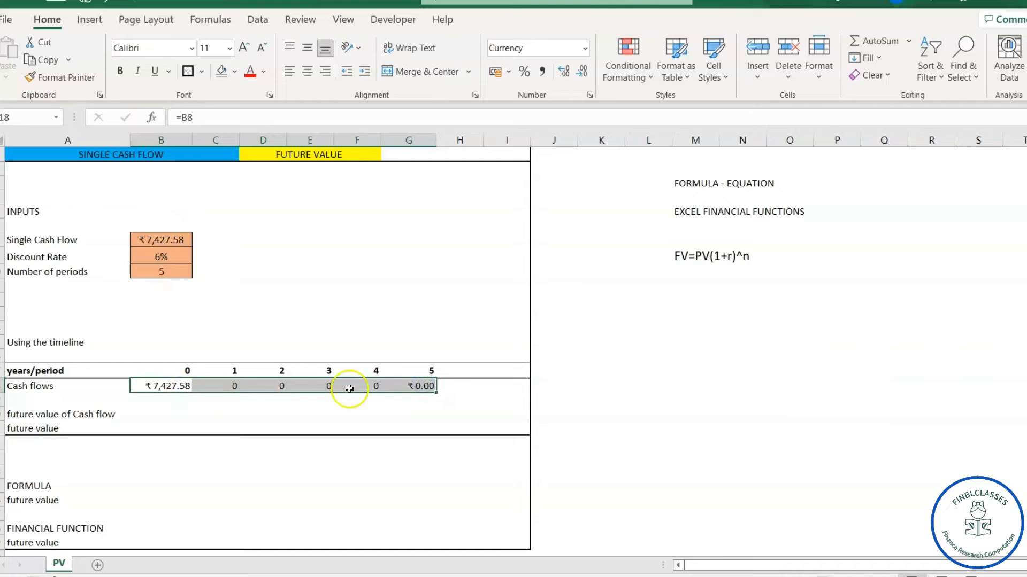
left_click(585, 48)
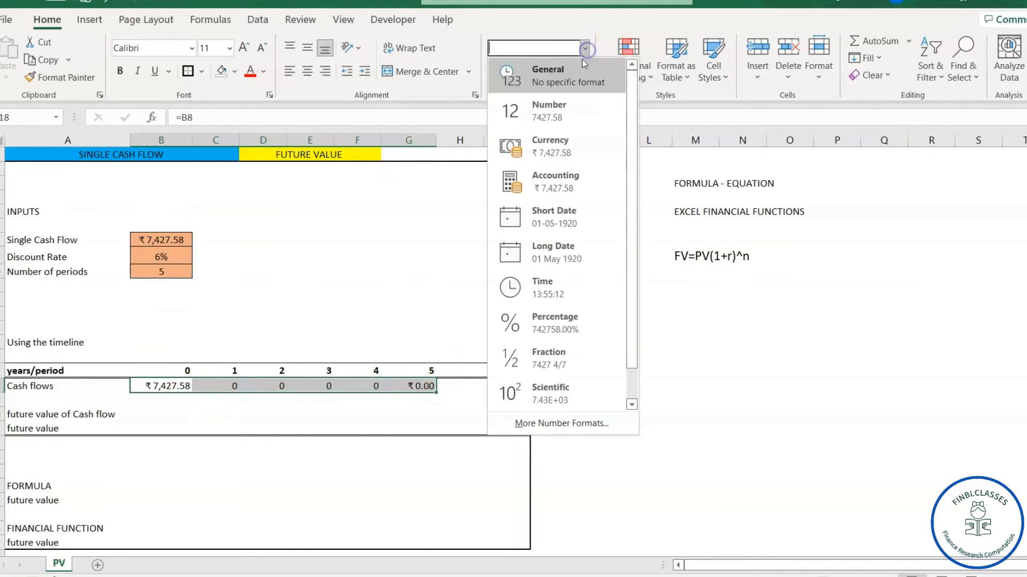
left_click(556, 147)
left_click(252, 416)
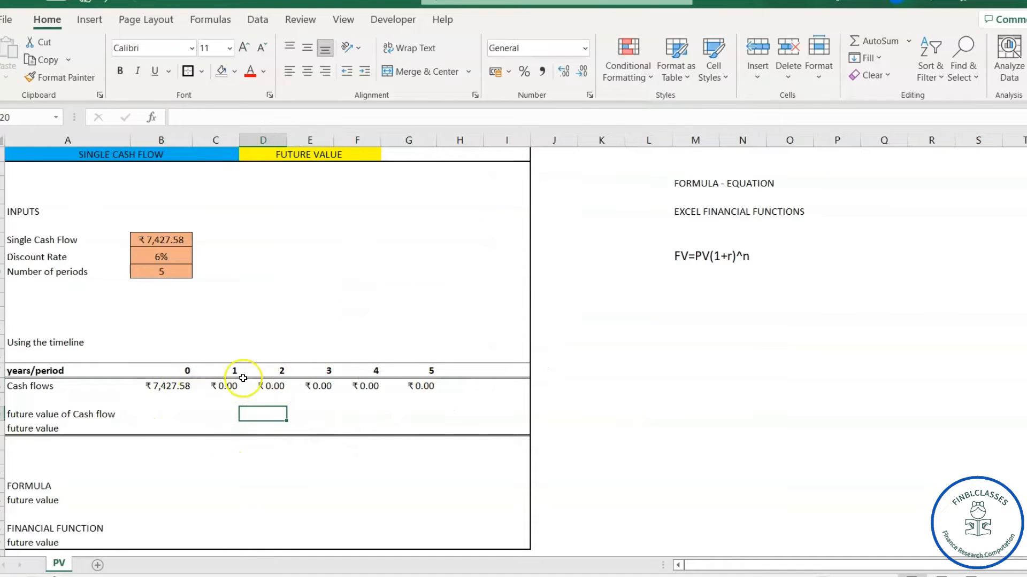
- Enter =B8*(1+$B$9)^($B$10-B17) as the period 0 value in the "future value of Cash flow" row
left_click(170, 412)
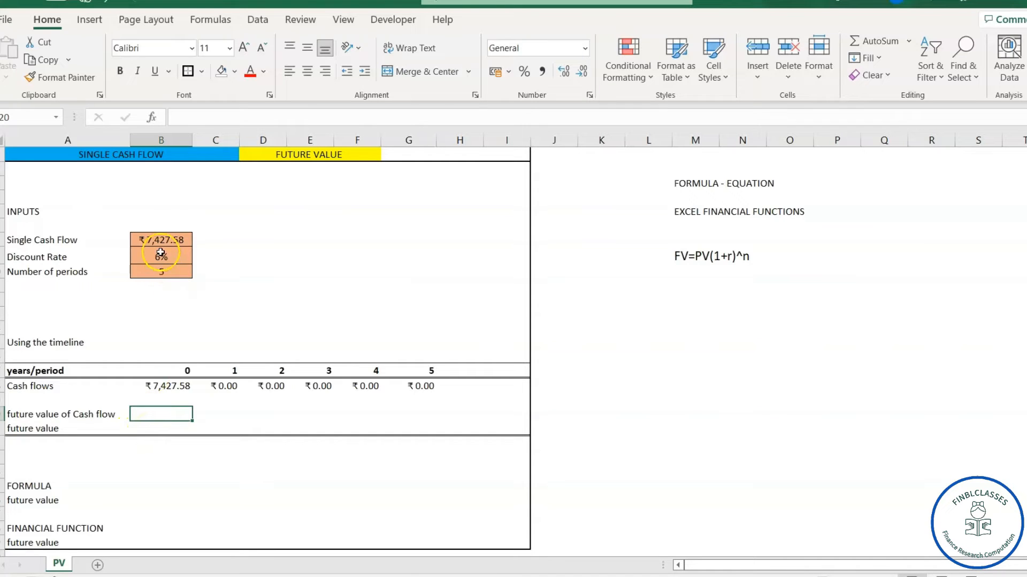
left_click(175, 417)
type("=")
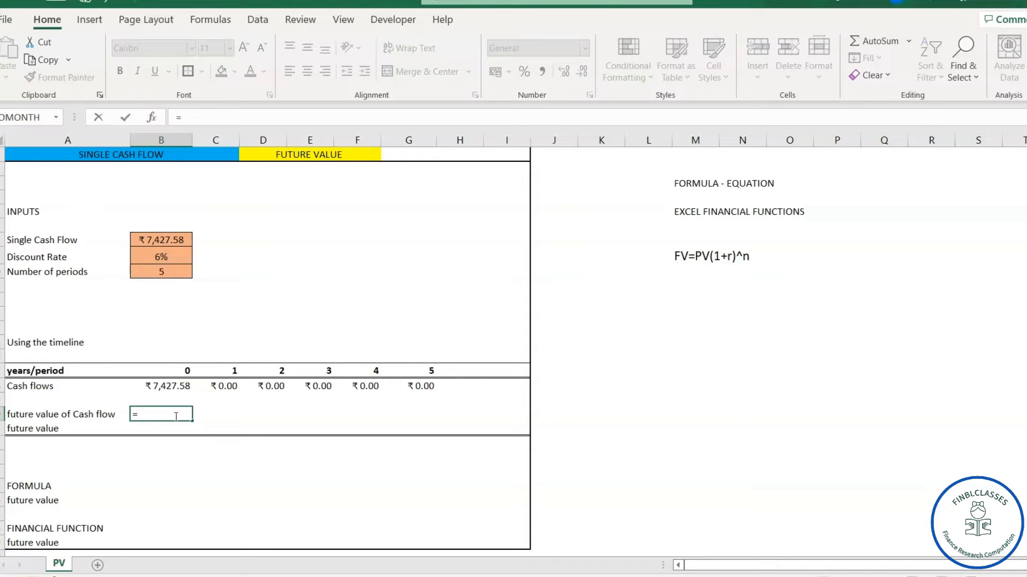
key("Up")
key("Up")
key("Up")
key("Up")
key("Up")
key("Up")
key("Up")
key("Up")
key("Up")
key("Up")
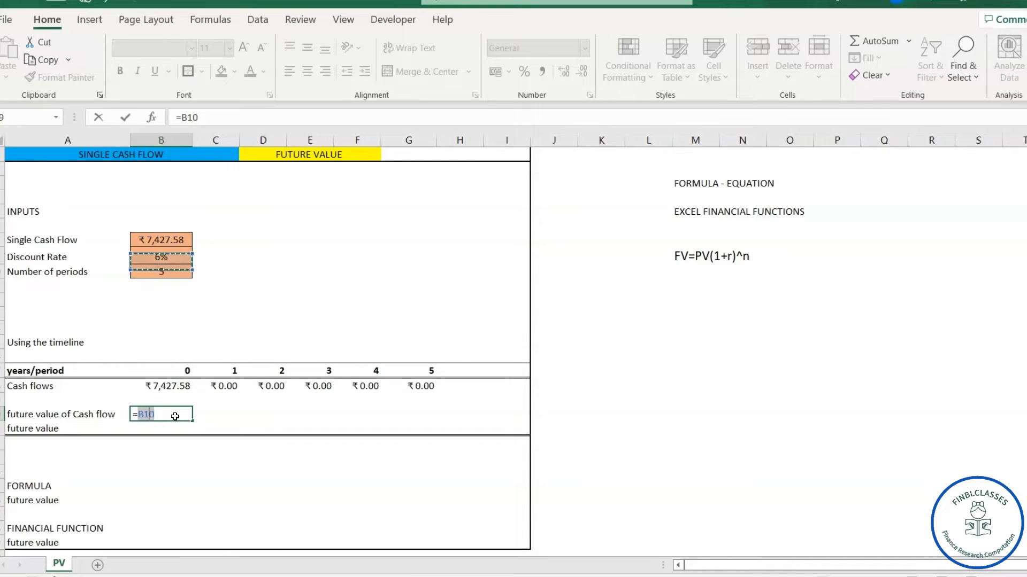
key("Up")
key("Up")
key("Up")
key("Up")
key("Up")
key("Up")
key("Up")
key("Up")
key("Up")
key("Down")
key("Down")
key("Down")
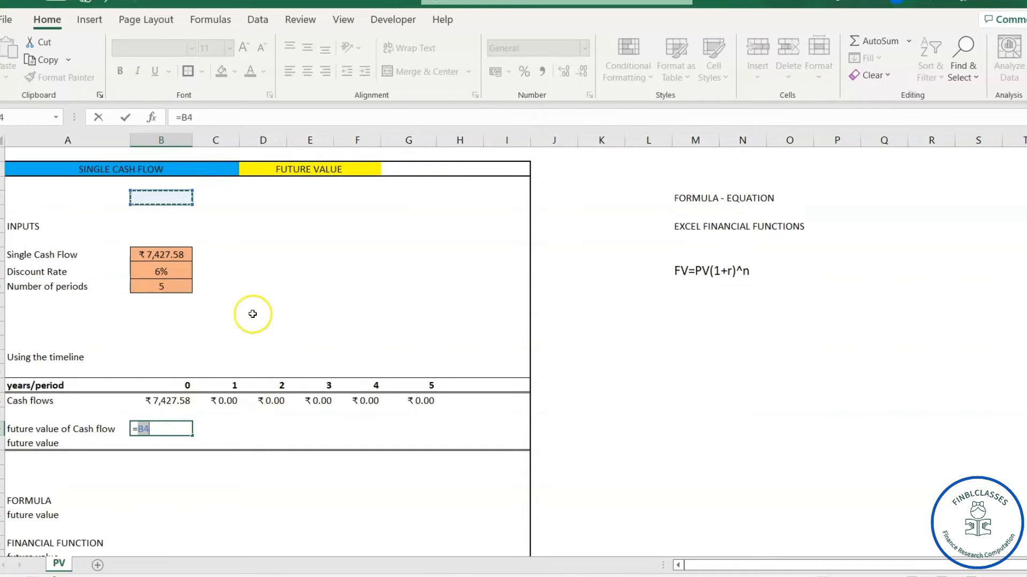
left_click(170, 257)
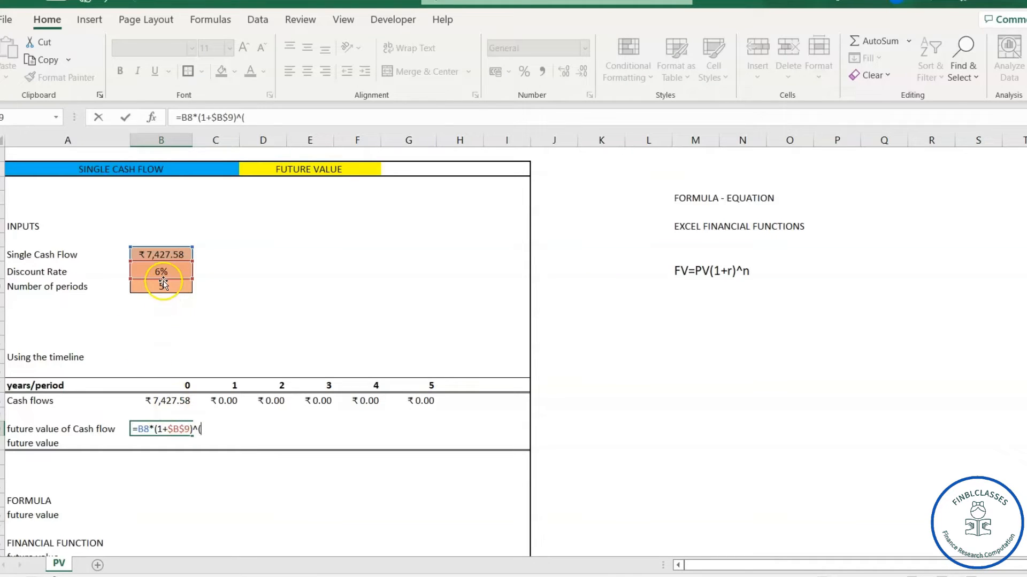
left_click(164, 289)
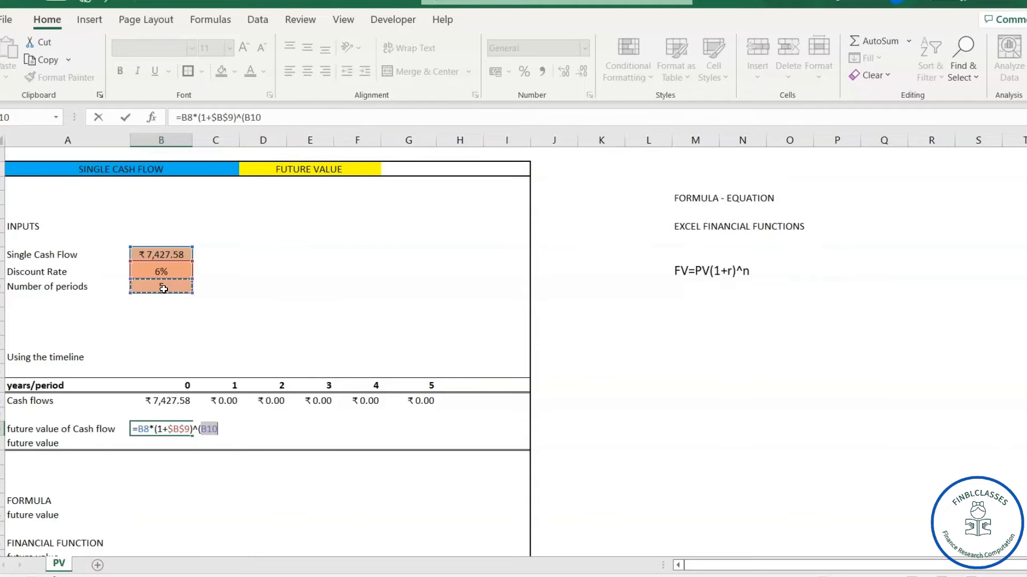
key("F4")
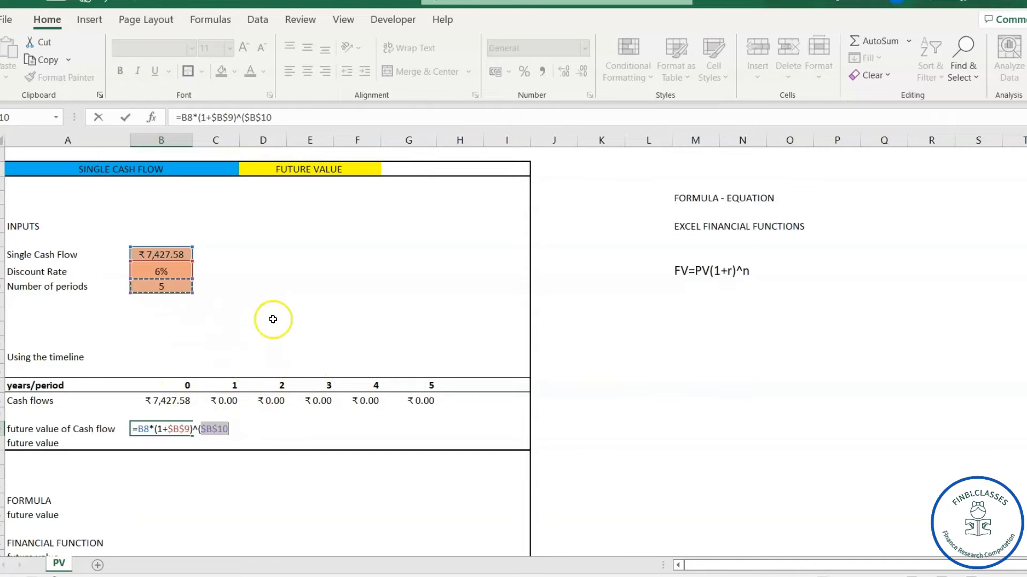
left_click(237, 427)
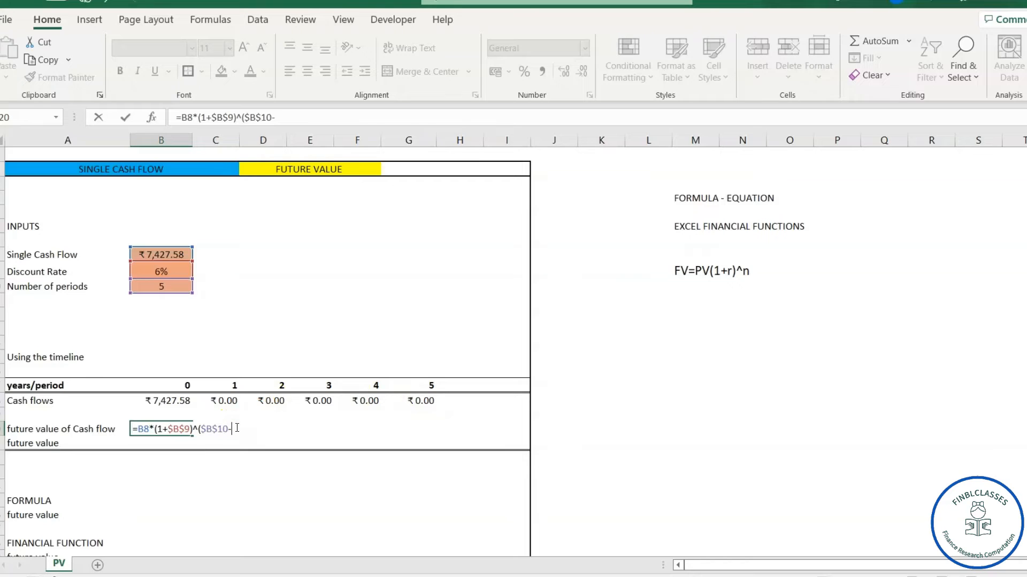
left_click(155, 386)
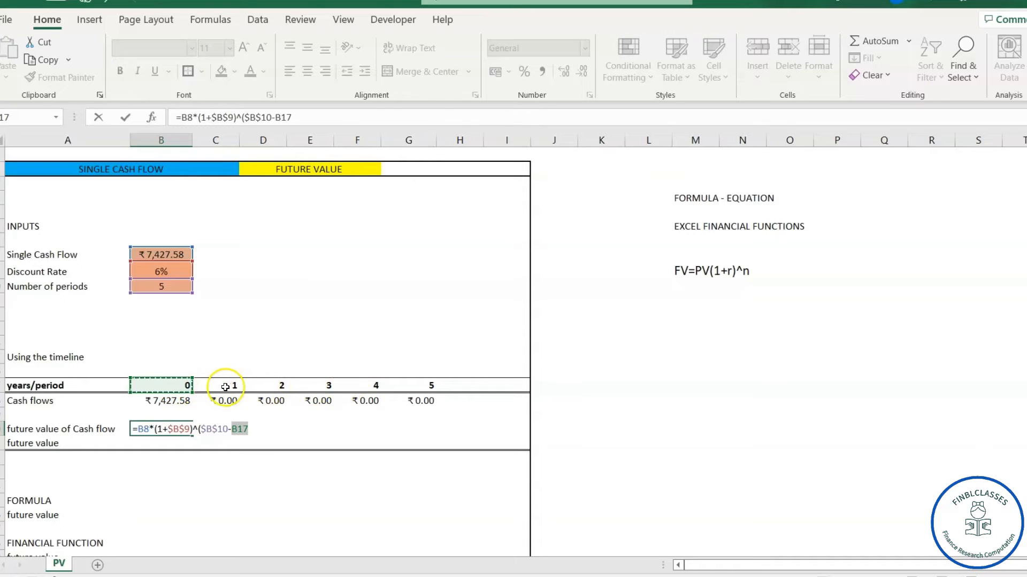
left_click(257, 431)
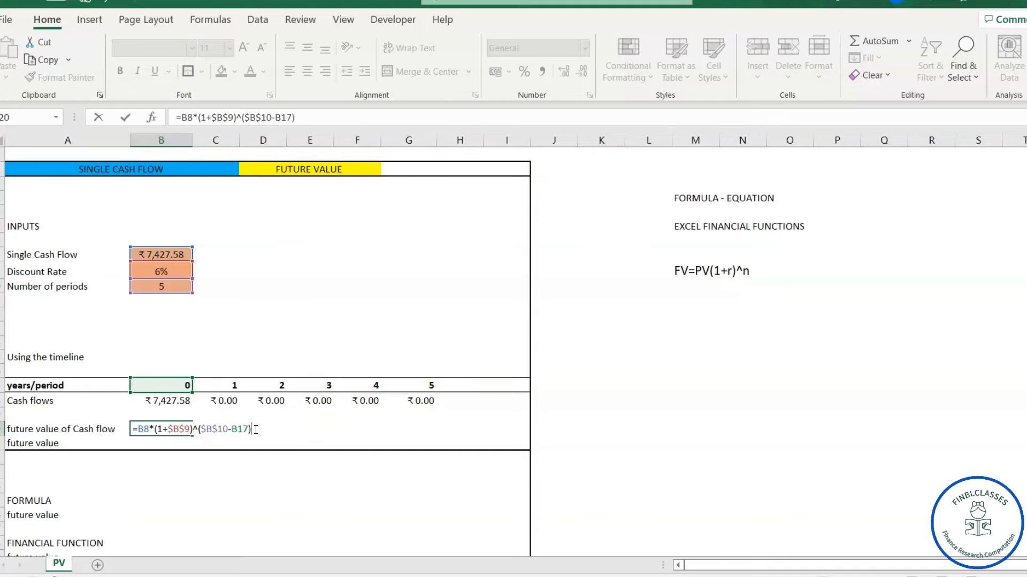
key("Return")
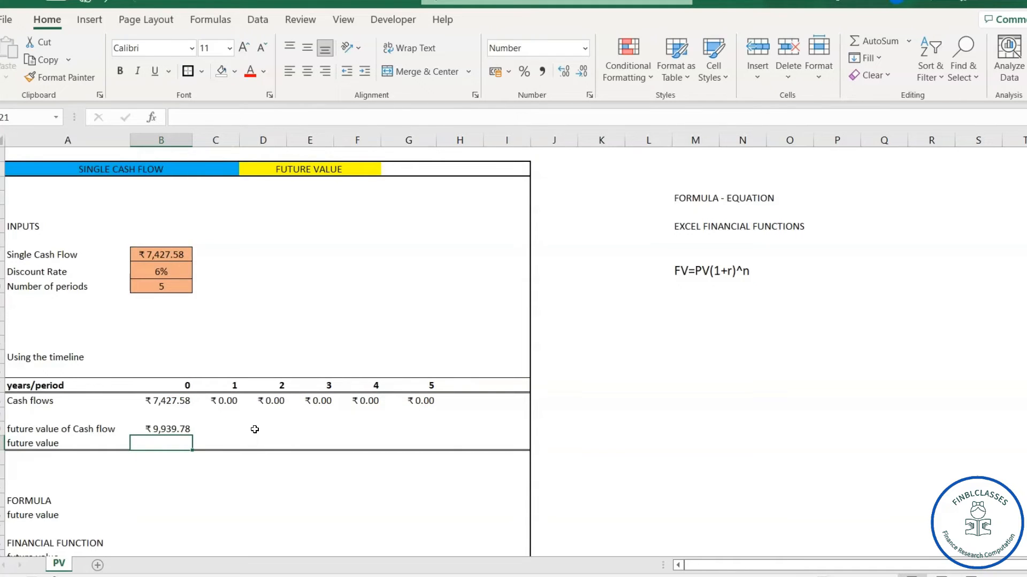
- Copy the period 0 future value formula from B20 across periods 1 to 5 in C20:G20
left_click(179, 431)
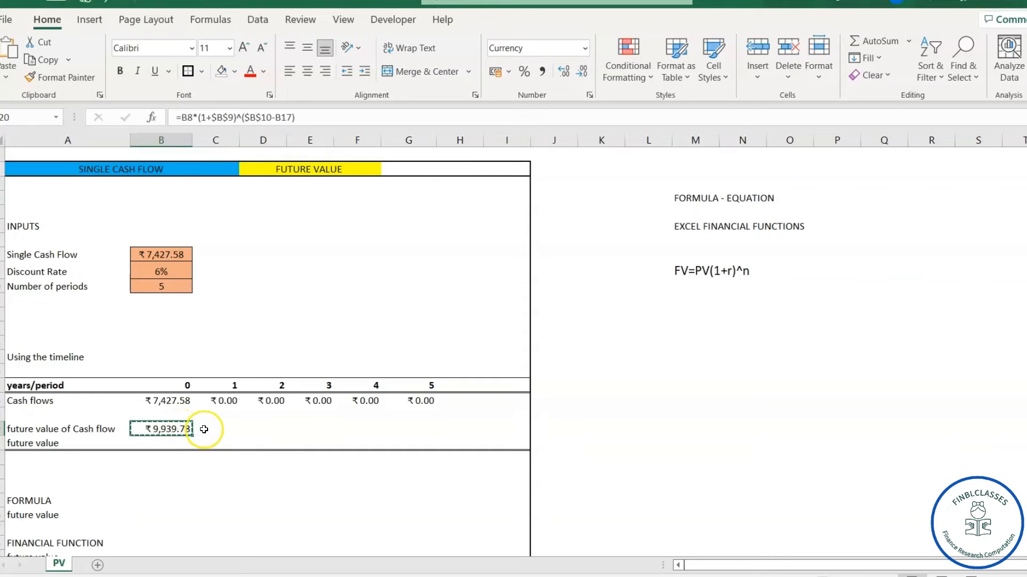
left_click(211, 429)
key("shift+Right")
key("shift+Right")
key("shift+Right")
key("shift+Right")
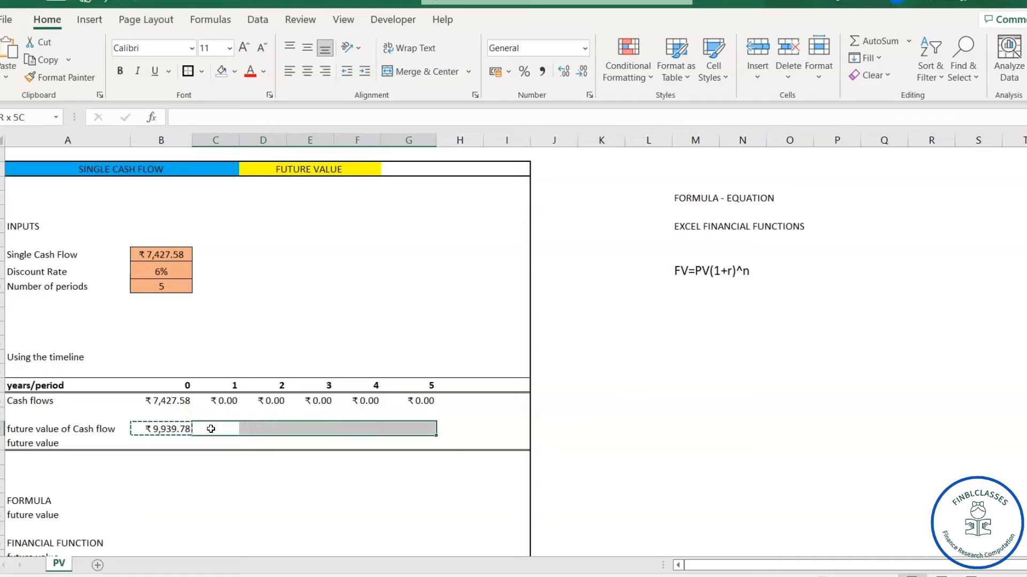
key("ctrl+v")
left_click(486, 416)
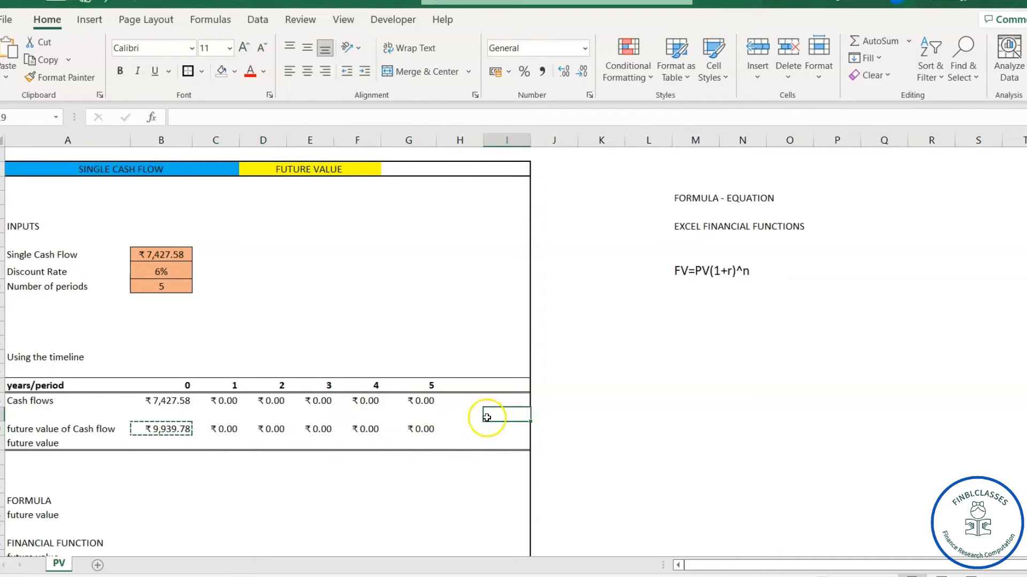
left_click(263, 483)
key("Escape")
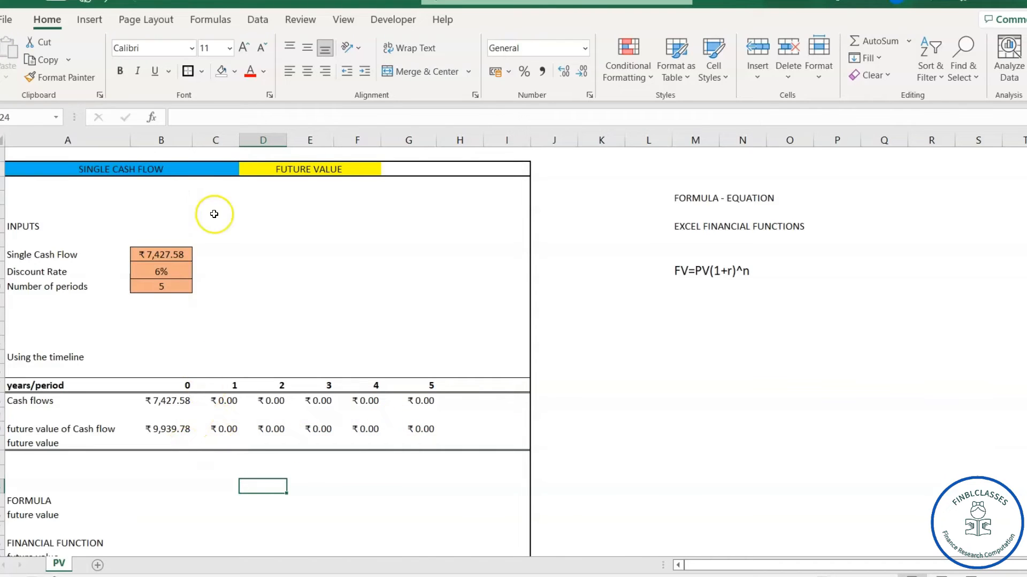
- Total the future values of all periods with =SUM(B20:G20) in the timeline's future value row under period 5
left_click(162, 444)
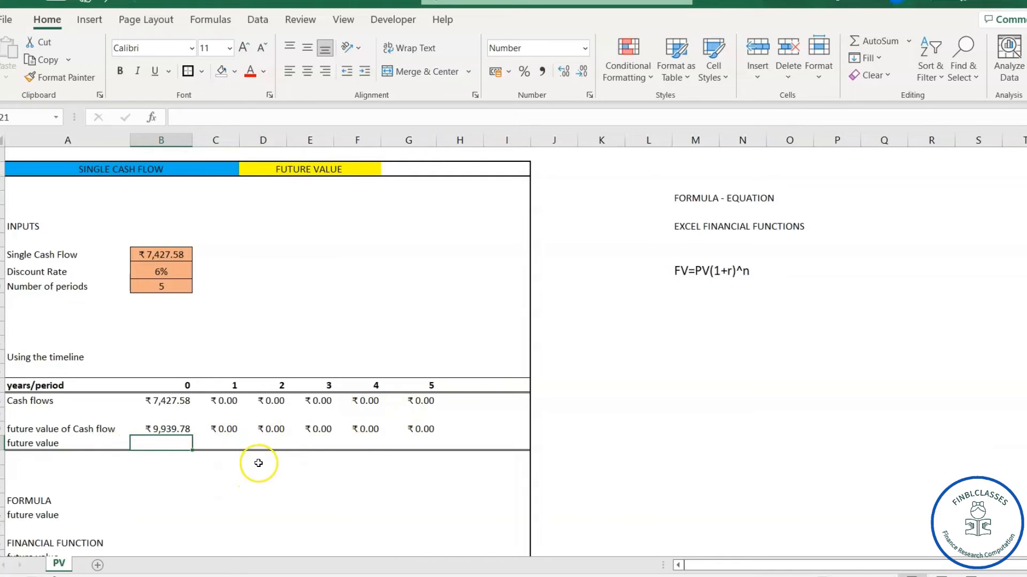
left_click(425, 441)
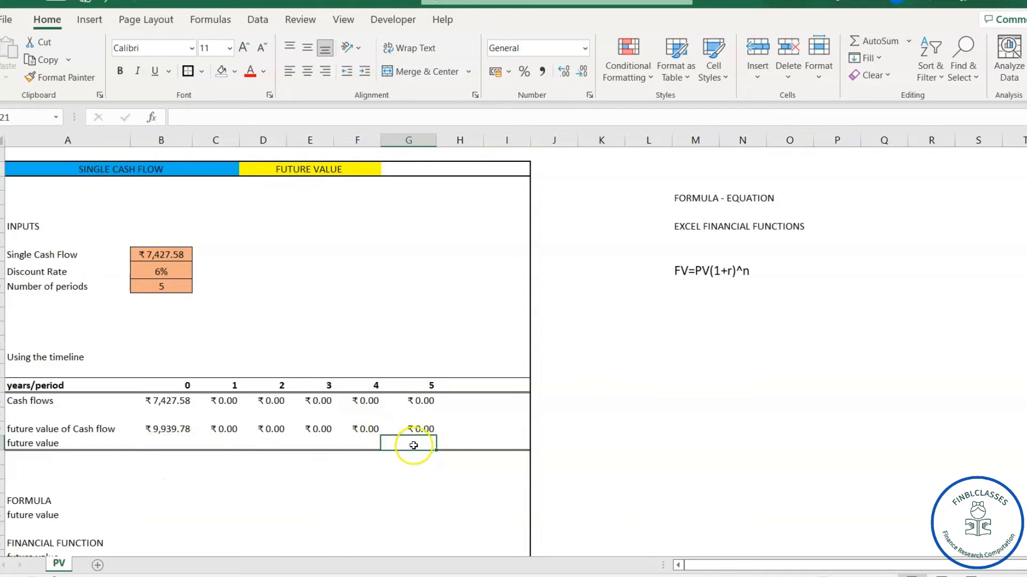
type("=sum")
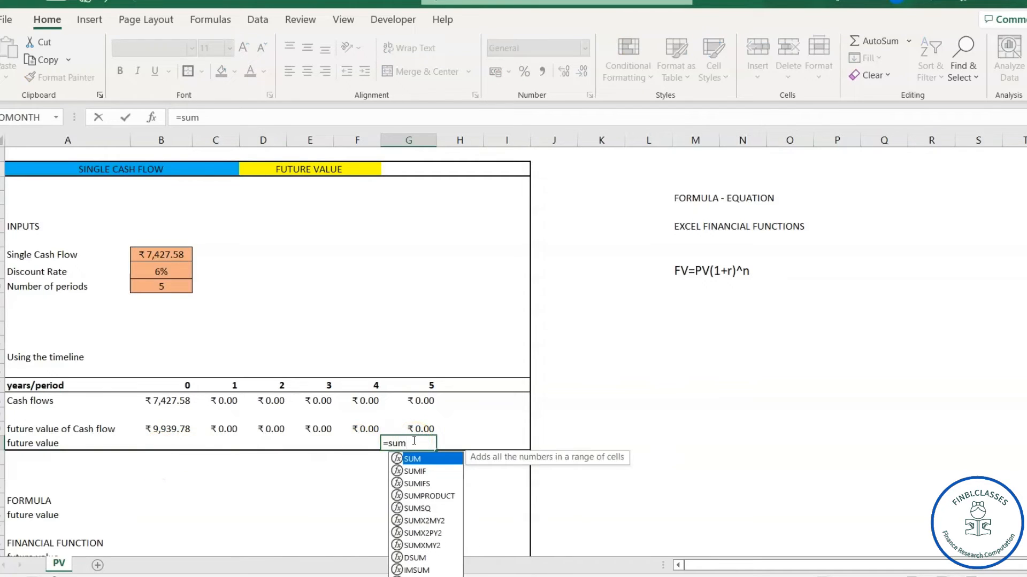
key("Tab")
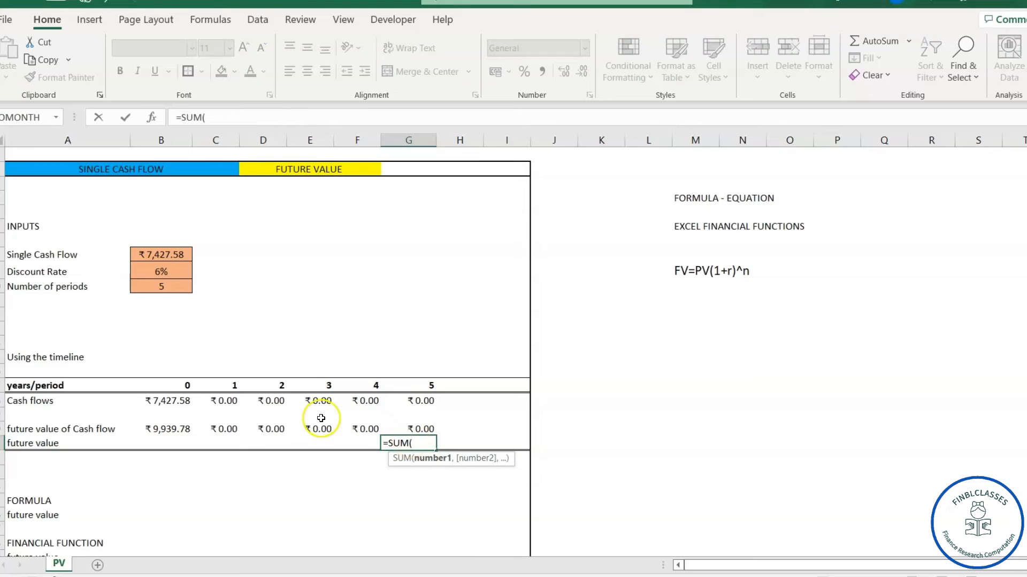
left_click_drag(171, 429, 419, 427)
key("Return")
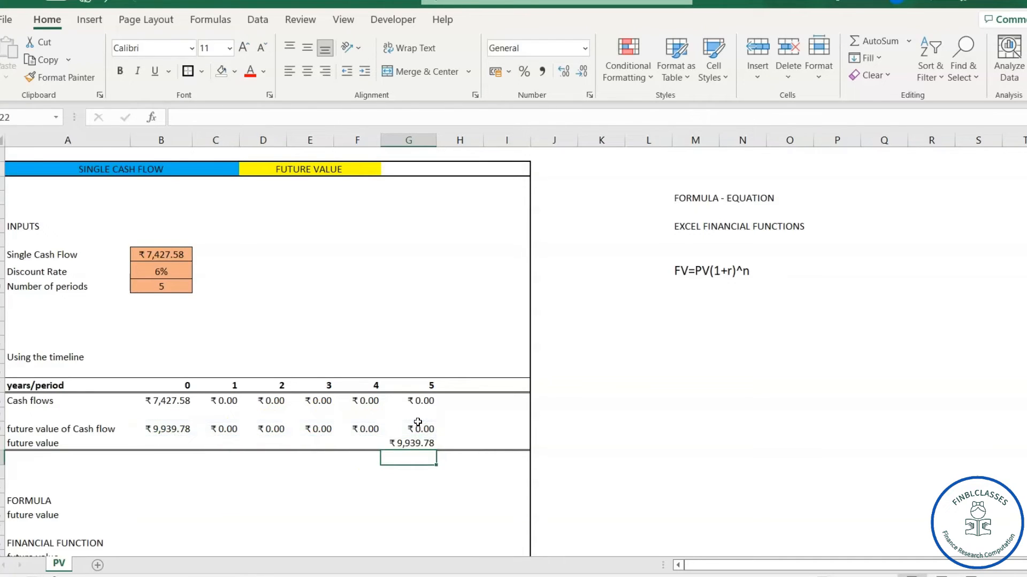
- Show the timeline's future value total without decimals and the period 0 cash flow with one decimal
left_click(420, 443)
left_click(583, 72)
left_click(584, 74)
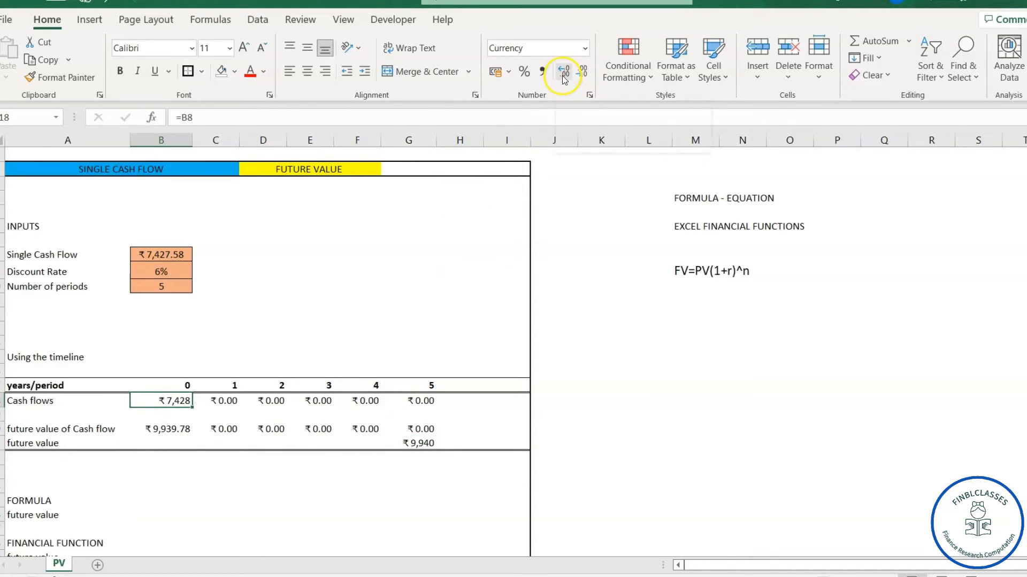
left_click(564, 75)
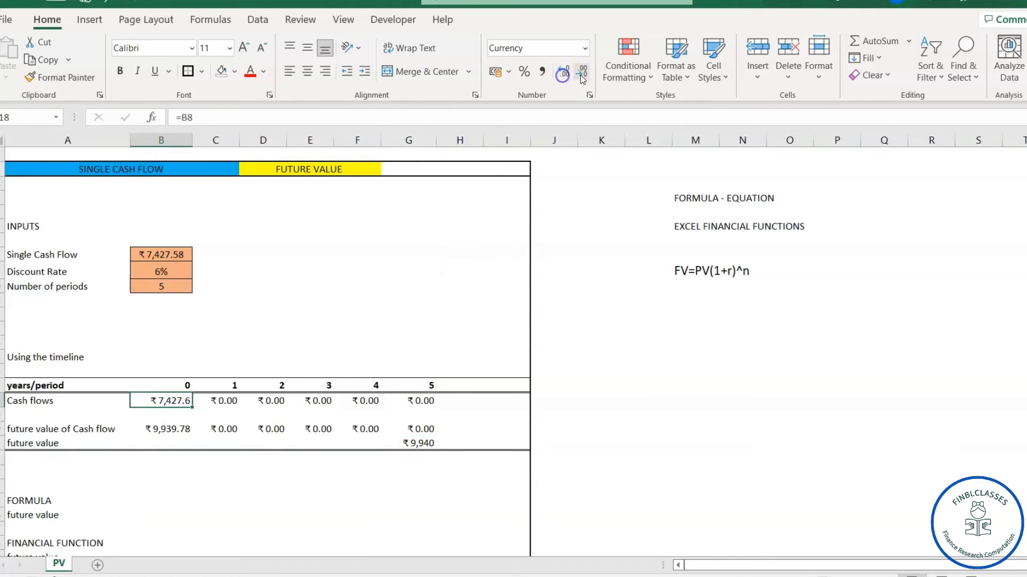
left_click(429, 444)
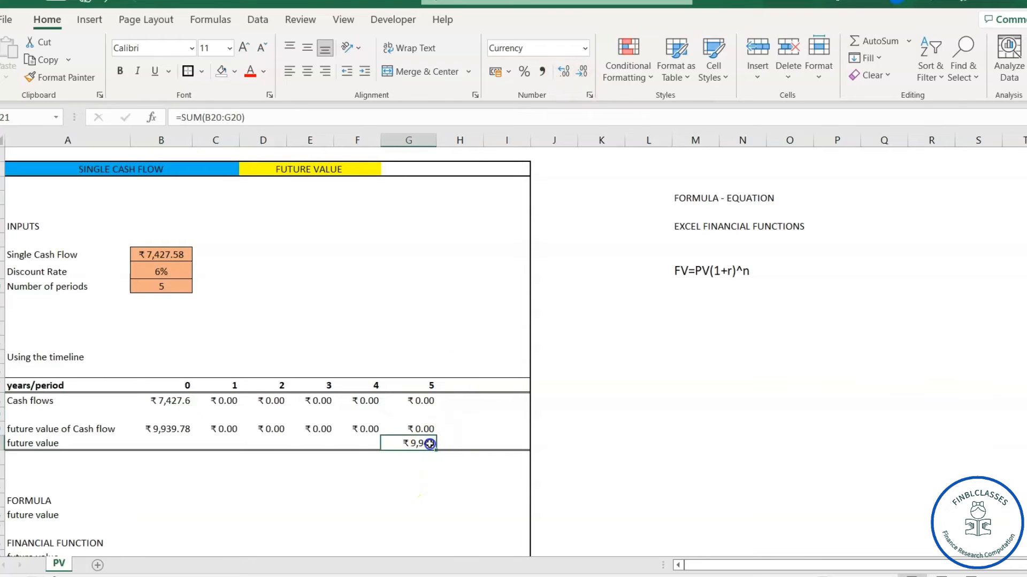
- Enter =B8*(1+B9)^B10 in B26 as the future value under the FORMULA heading
scroll(160, 438, "down", 1)
left_click(133, 500)
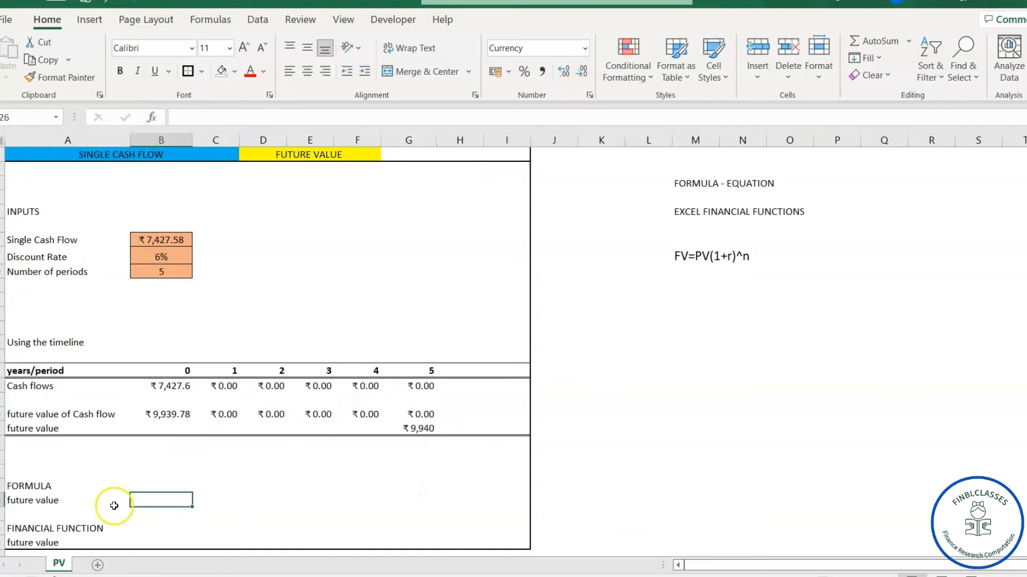
left_click(115, 503)
type("=")
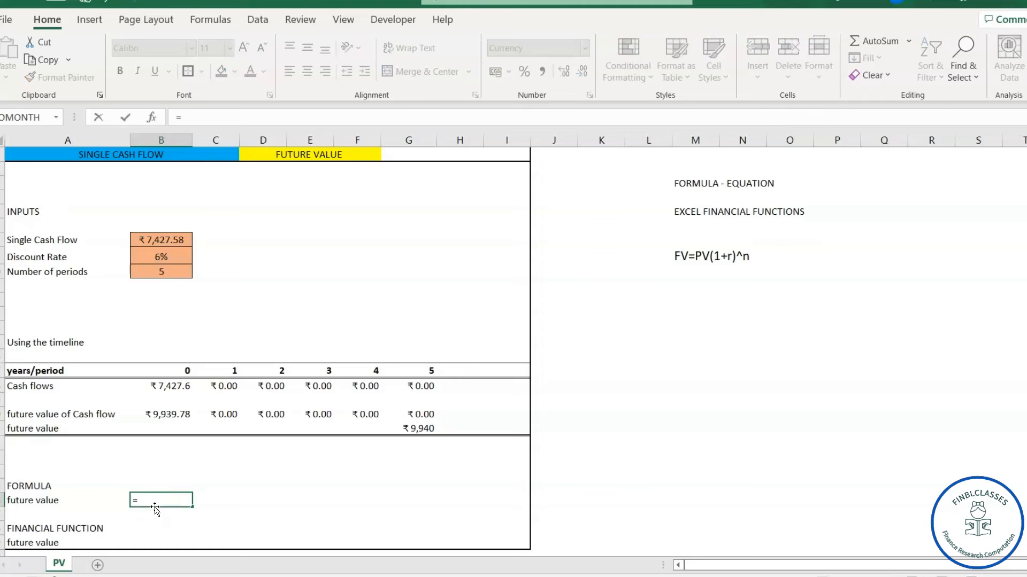
left_click(161, 237)
left_click(162, 237)
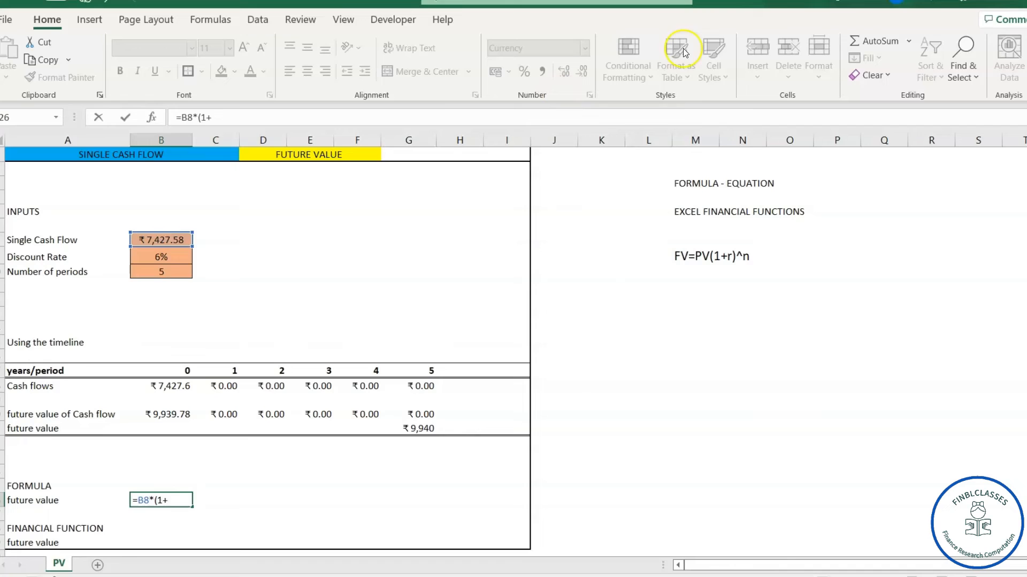
left_click(188, 264)
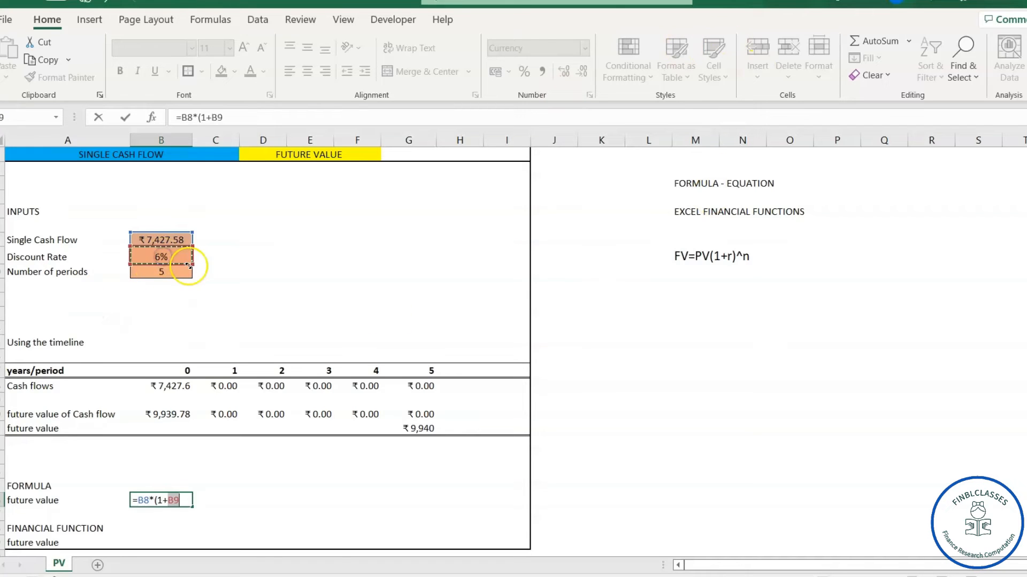
type(")^")
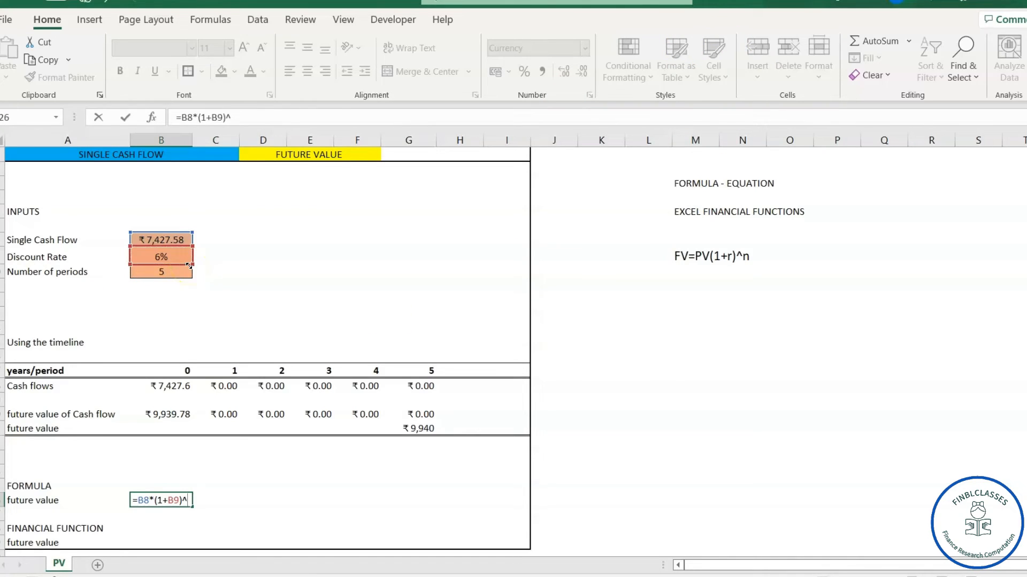
left_click(150, 271)
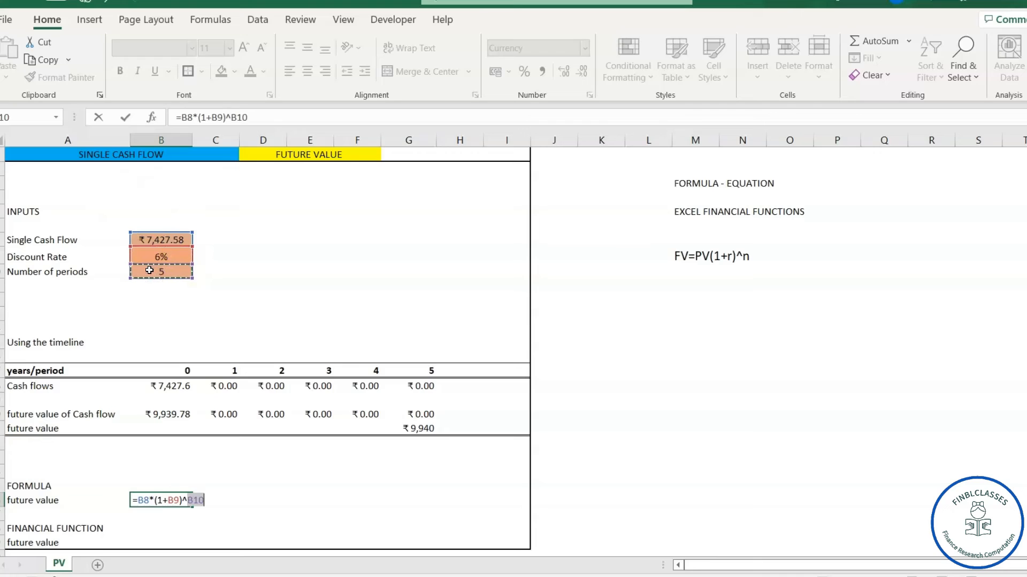
key("Return")
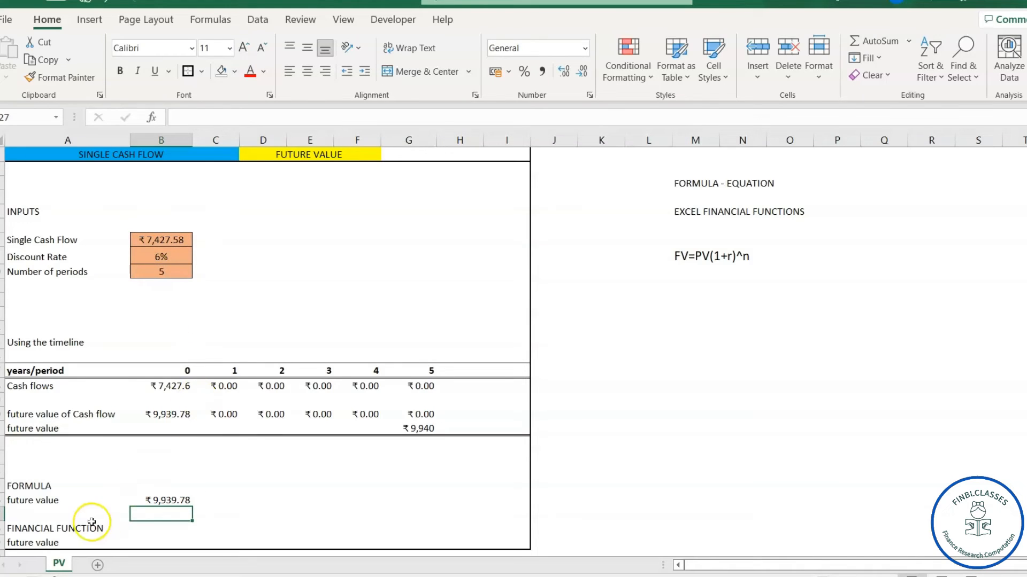
- Show the future value under the FORMULA heading without decimals
left_click(420, 428)
left_click(181, 502)
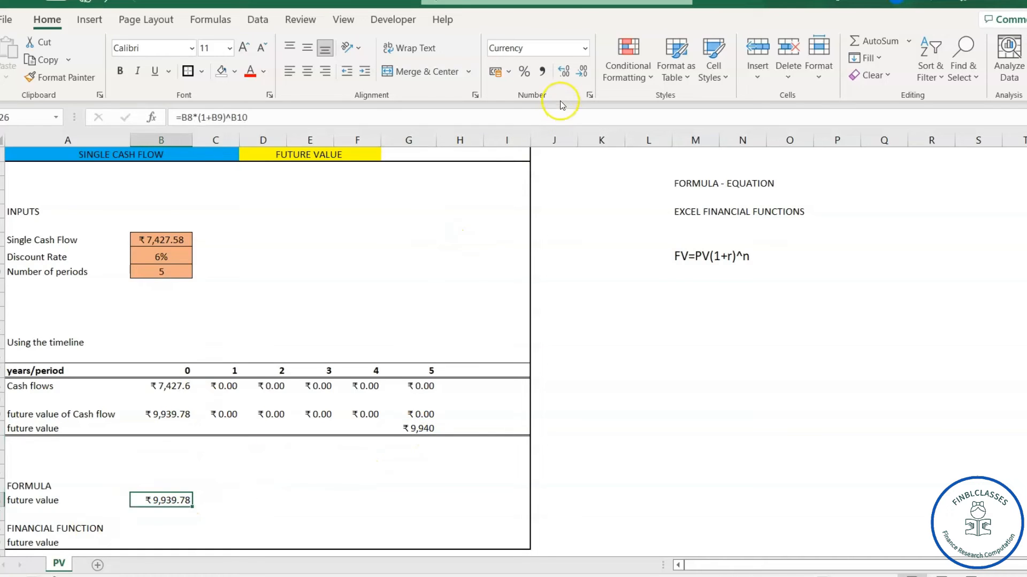
left_click(581, 71)
left_click(581, 72)
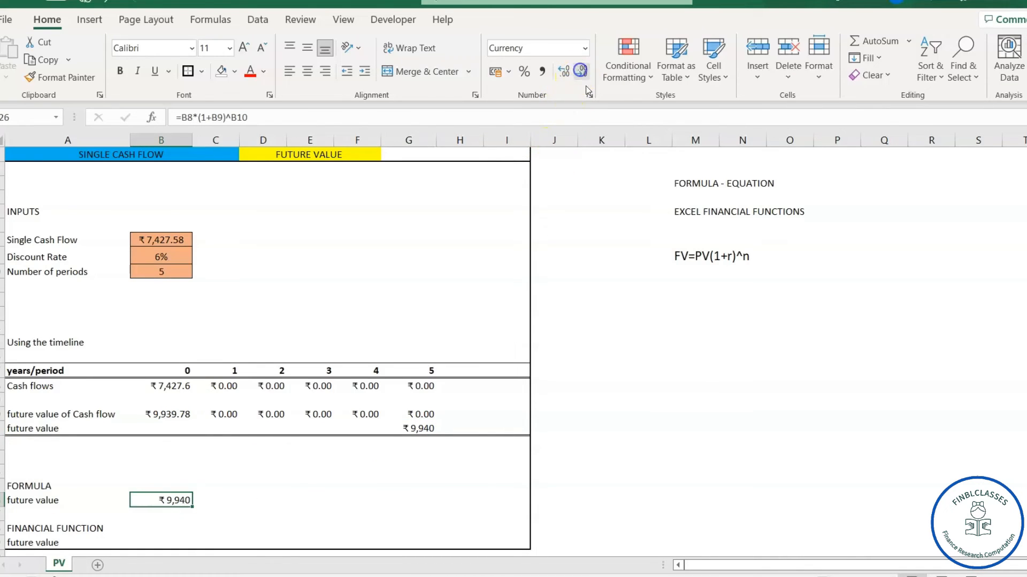
- Enter =FV(B9,B10,0,B8) in B29 as the future value under the FINANCIAL FUNCTION heading
left_click(150, 542)
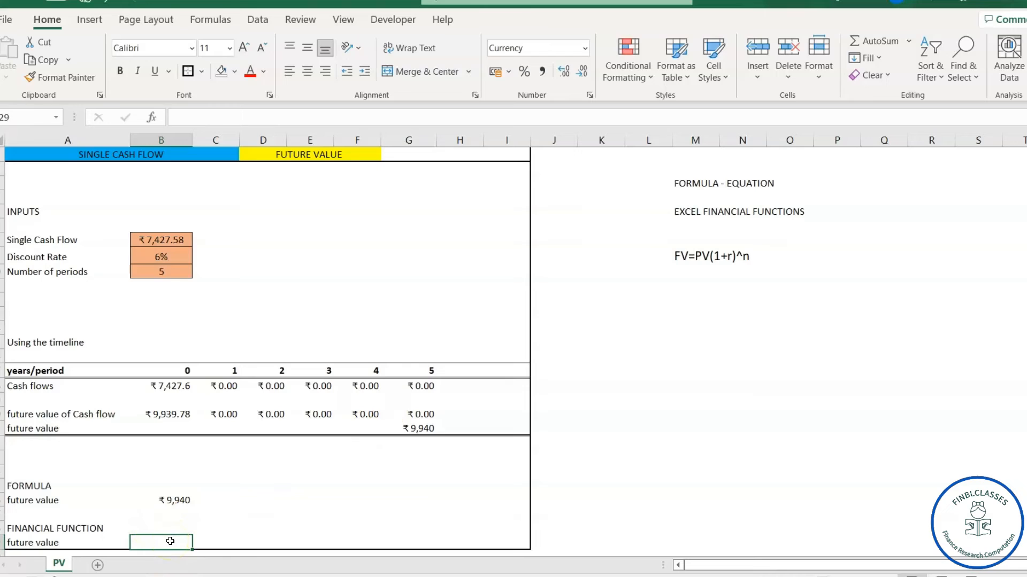
type("=fv")
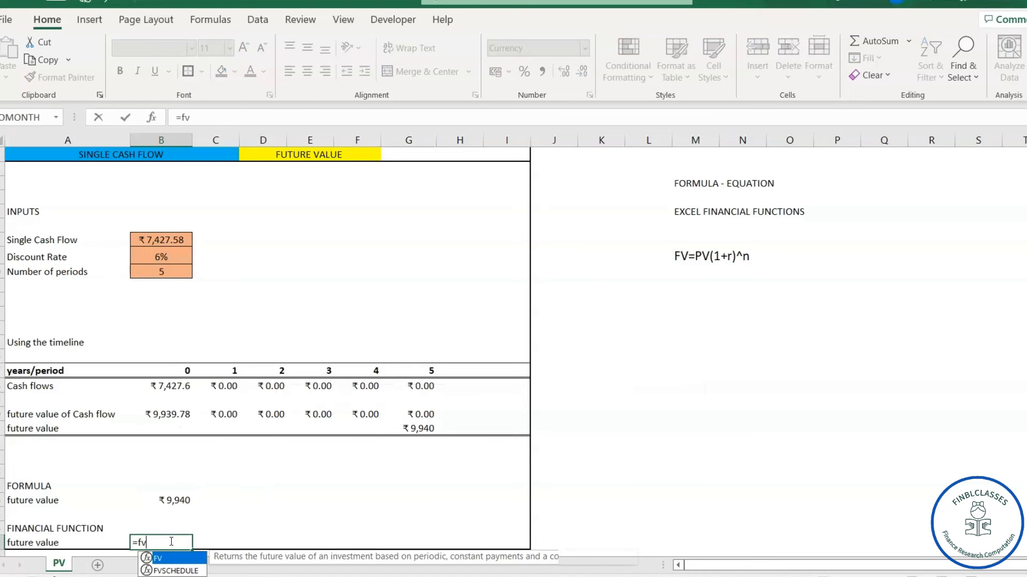
key("Tab")
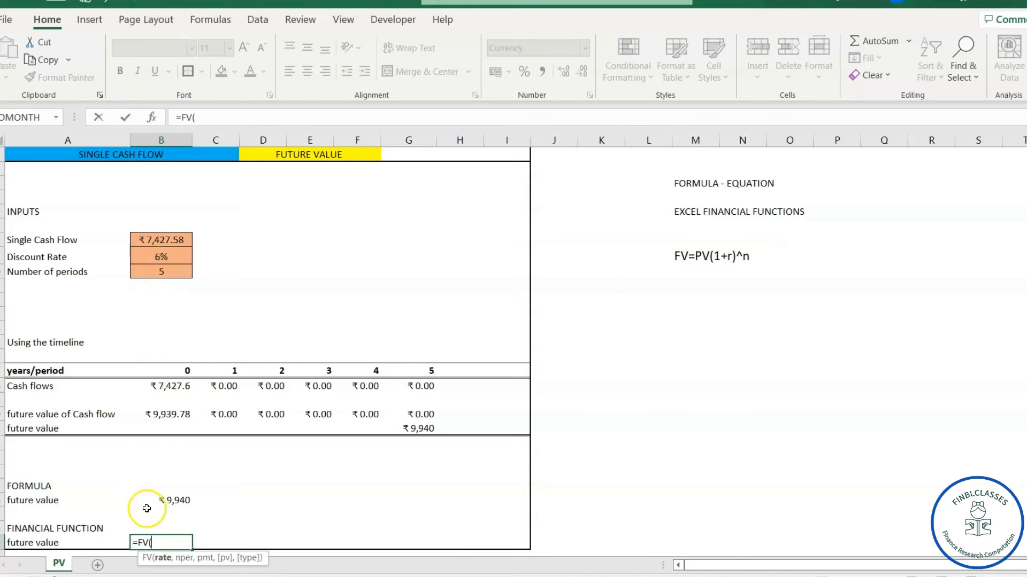
left_click(166, 260)
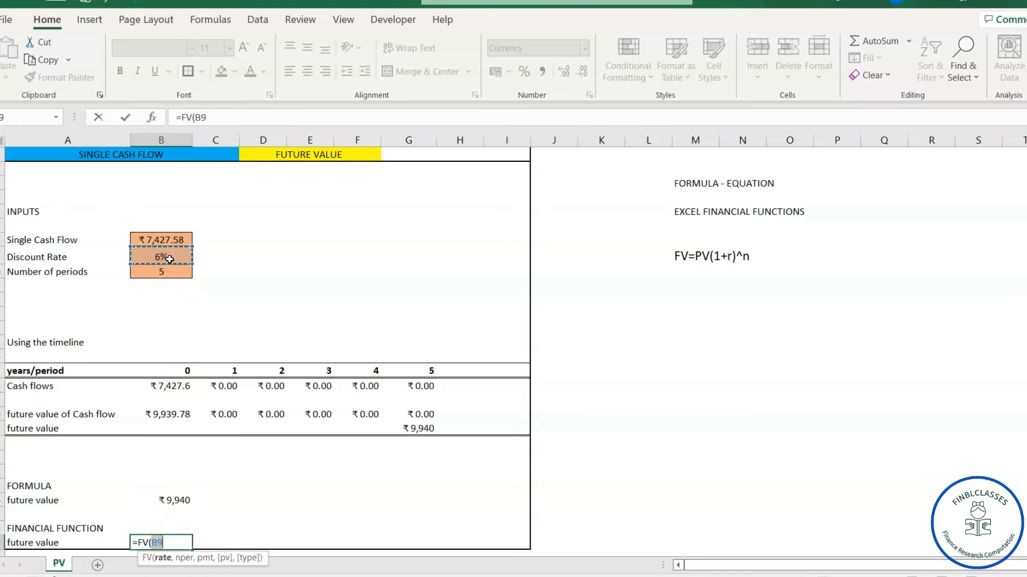
type(",")
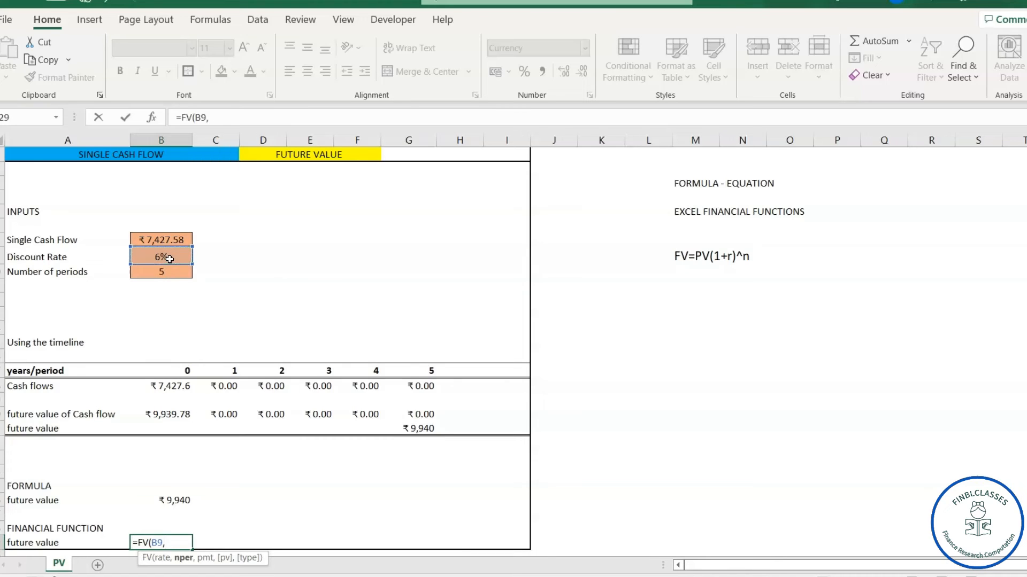
left_click(164, 272)
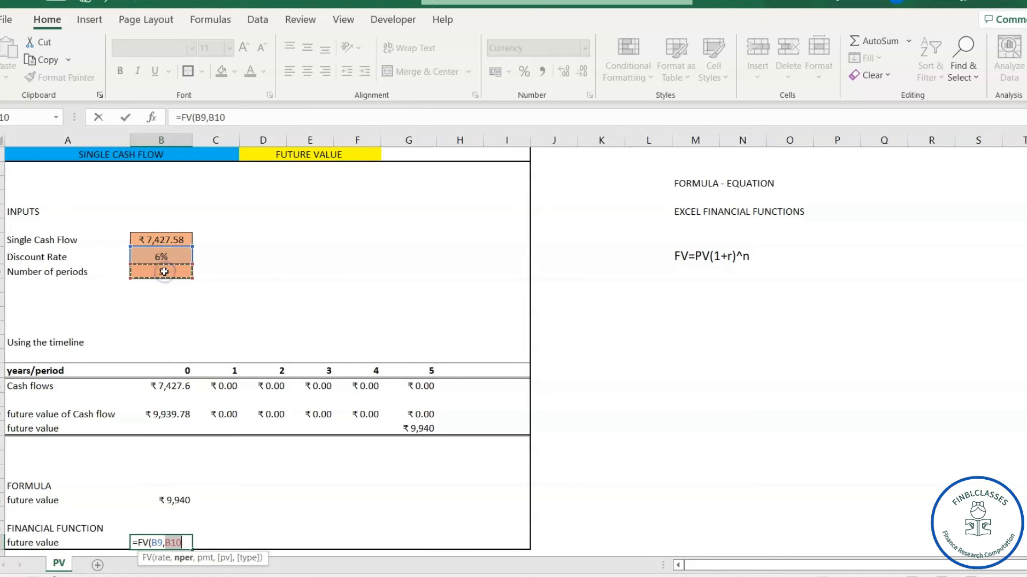
type(",0")
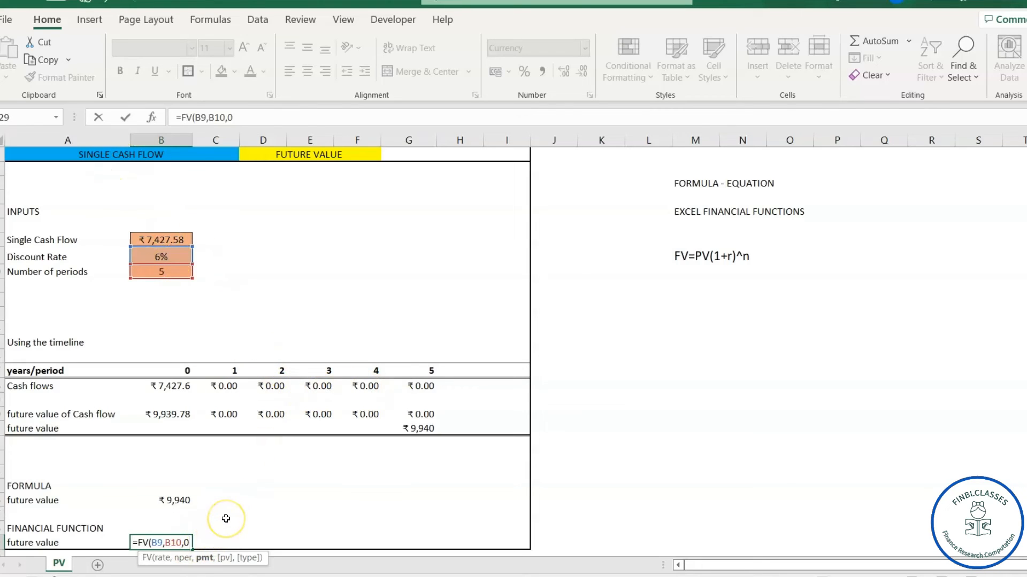
type(",")
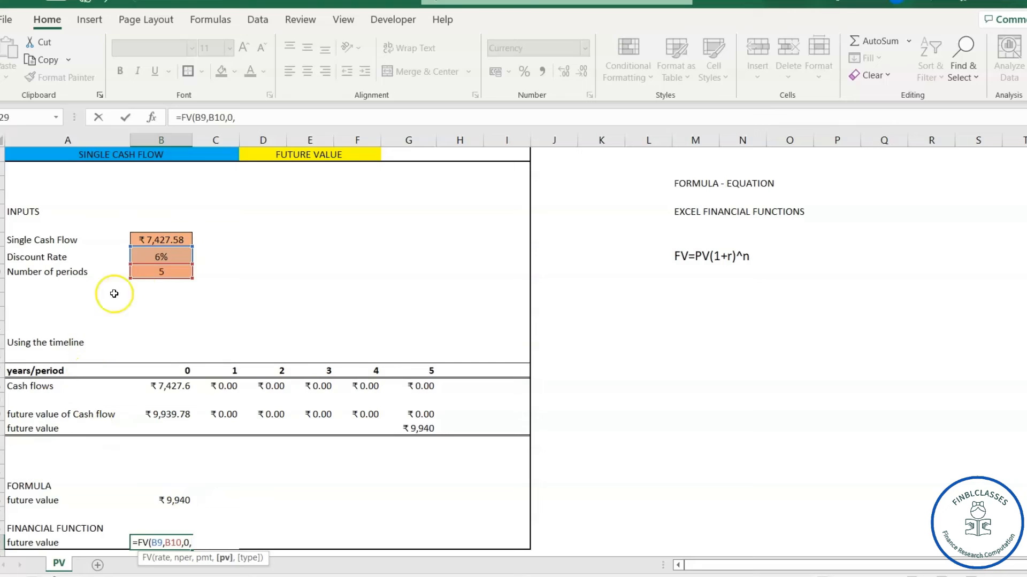
left_click(165, 238)
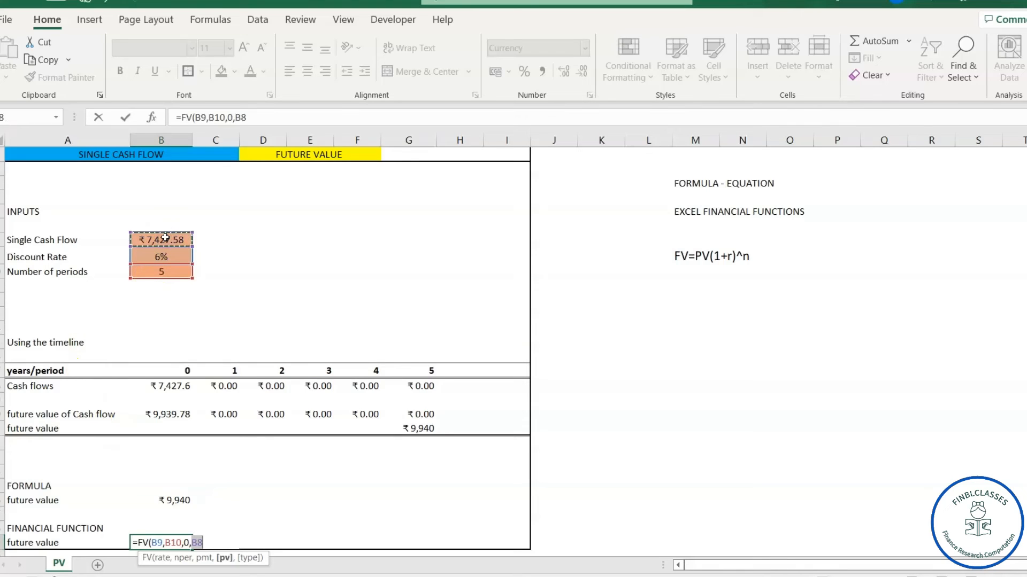
type(")")
key("Return")
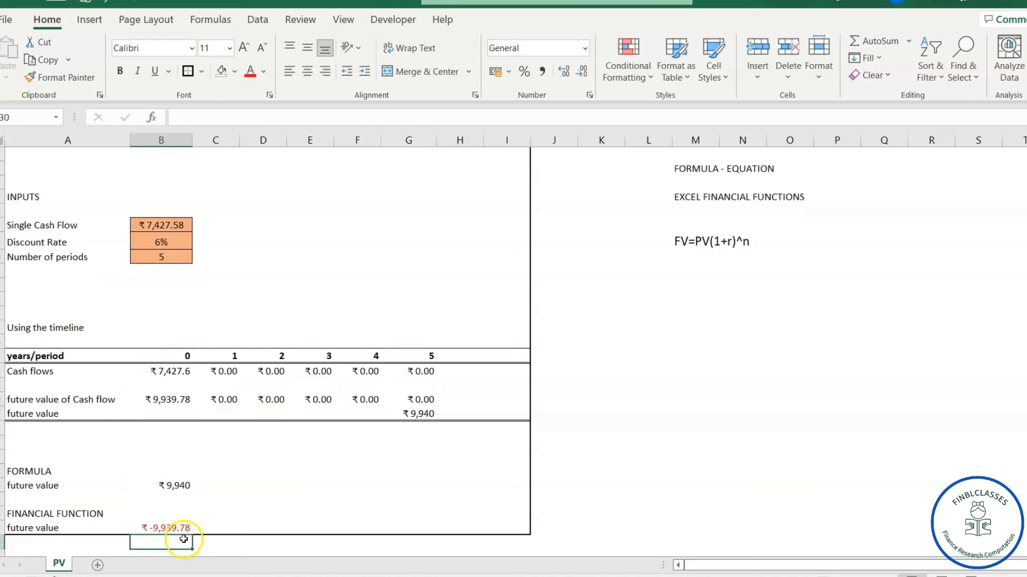
- Show the future value under the FINANCIAL FUNCTION heading without decimals
left_click(180, 527)
left_click(582, 82)
left_click(581, 72)
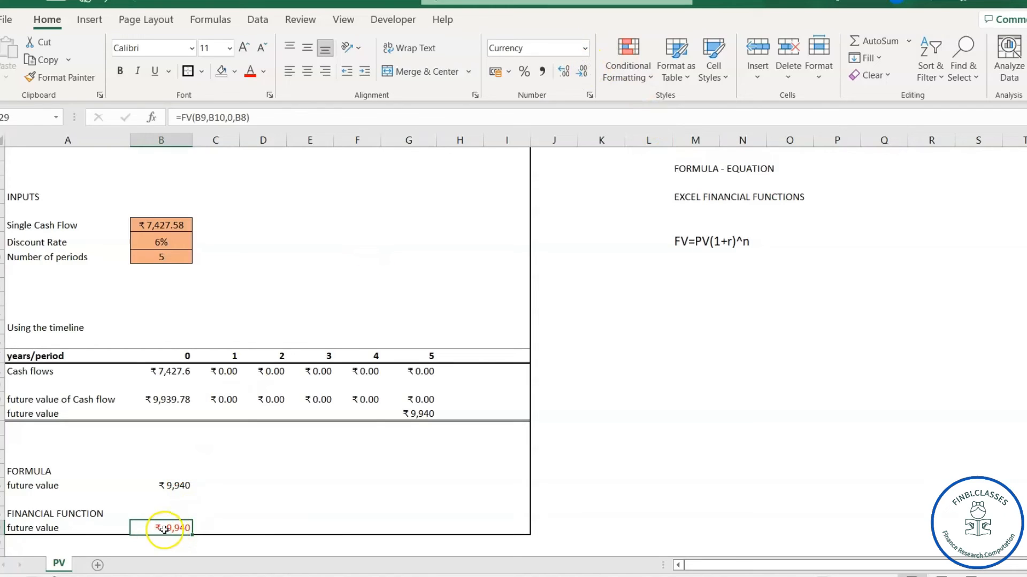
- Put a minus sign in front of FV in the B29 formula and save the workbook to retry its pending upload
left_click(183, 139)
type("-")
key("Return")
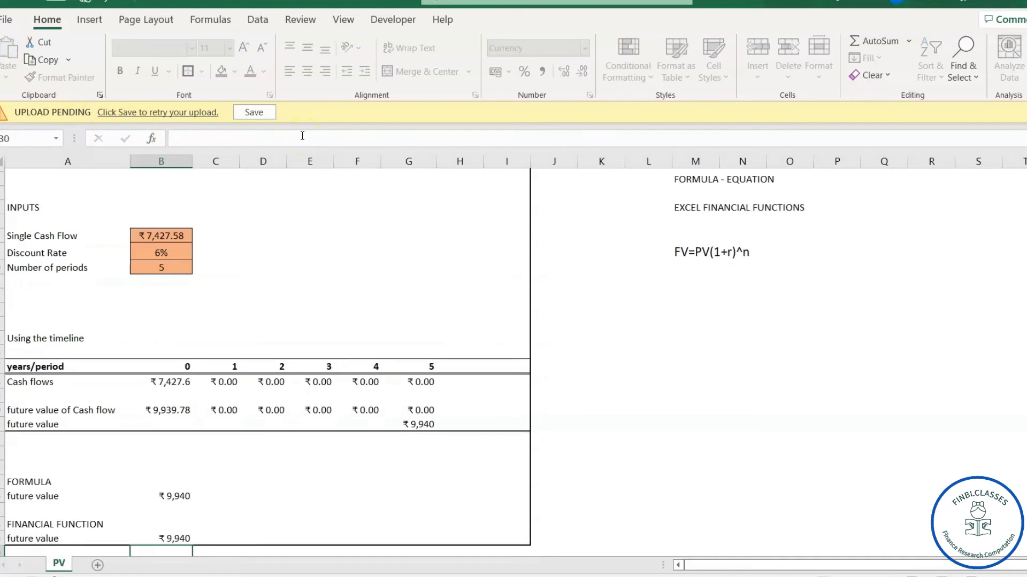
left_click(252, 111)
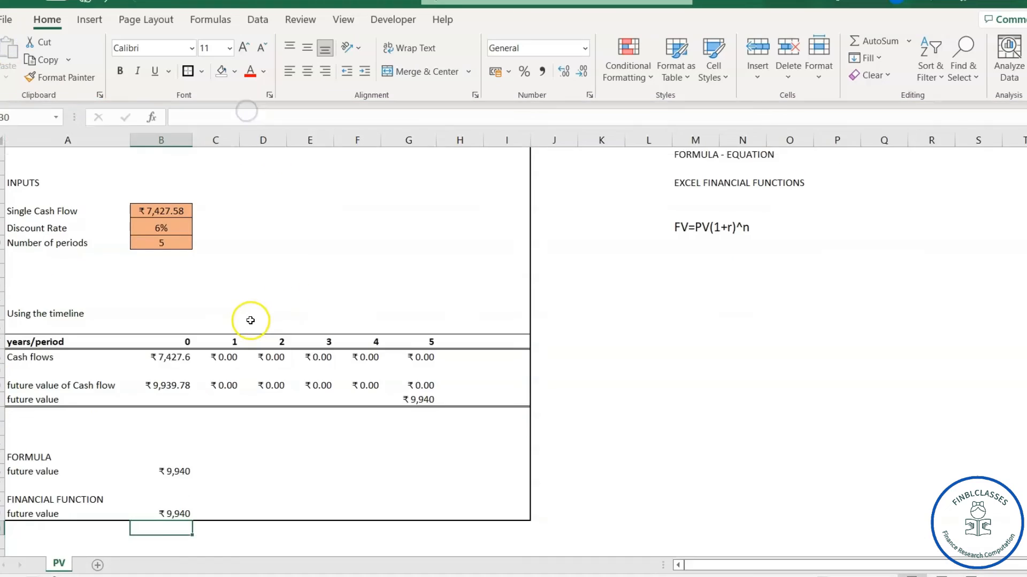
- Compare the future values from the timeline, the formula and the financial function against the inputs
left_click(169, 521)
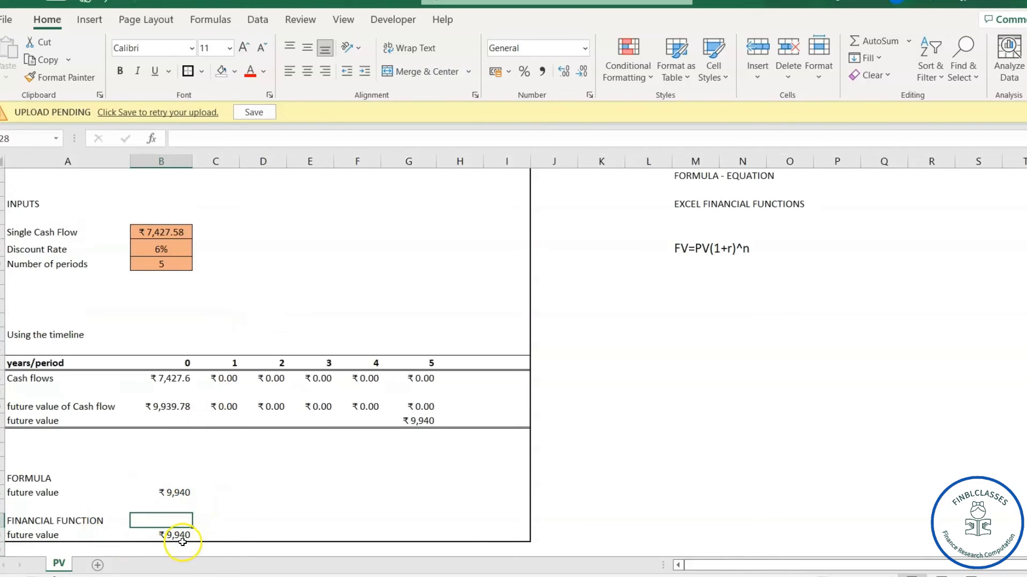
left_click(217, 493)
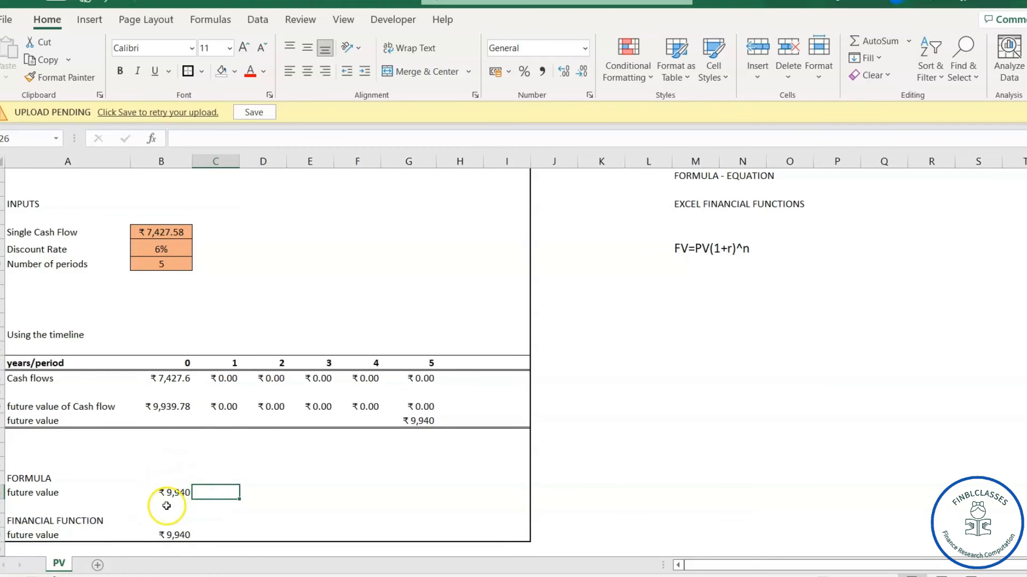
scroll(332, 301, "up", 1)
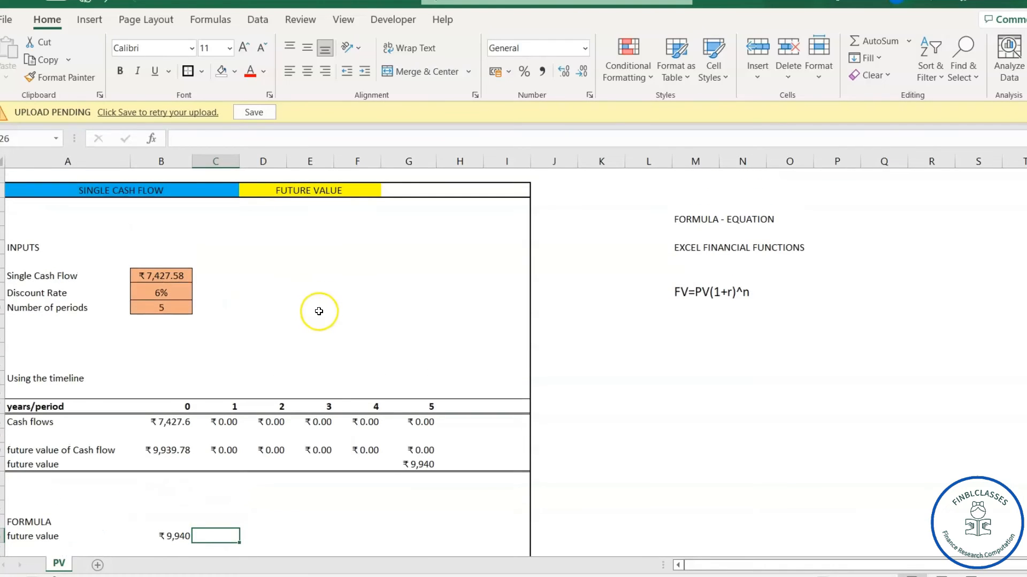
scroll(237, 358, "down", 1)
scroll(240, 359, "up", 1)
scroll(265, 361, "down", 1)
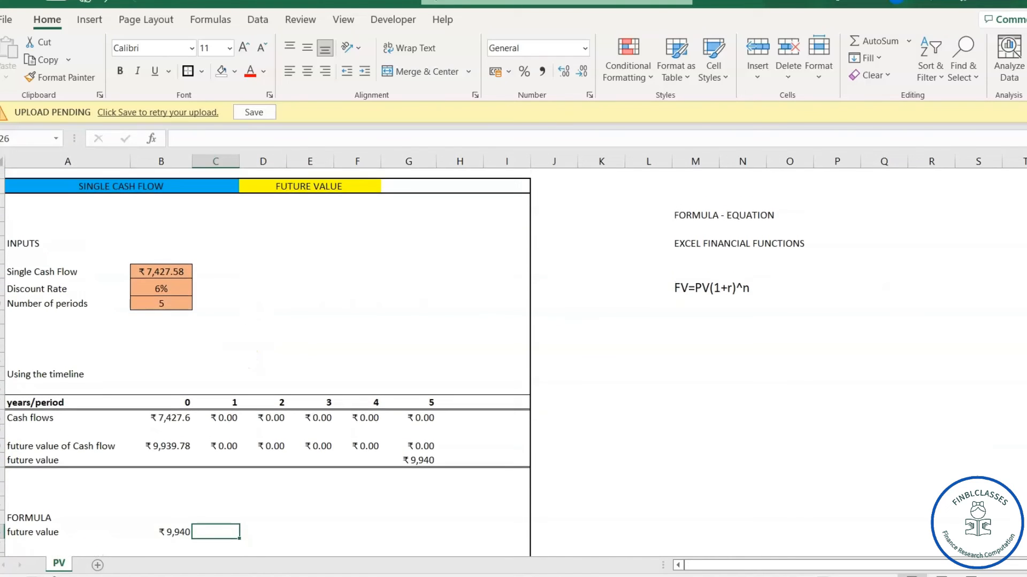
scroll(266, 364, "down", 1)
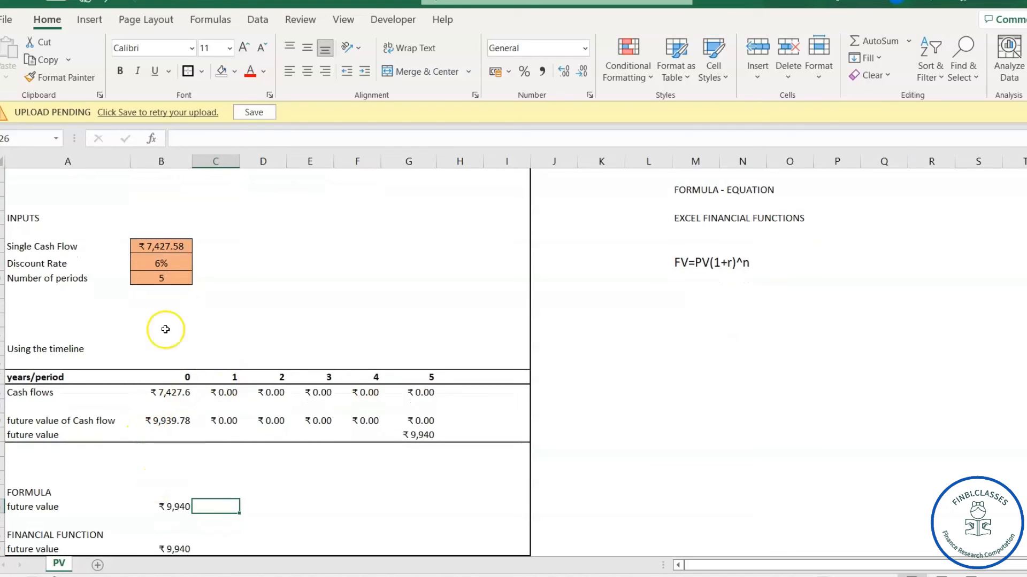
- Set the Single Cash Flow input in B8 to 15000 to test all three future value calculations
left_click(176, 247)
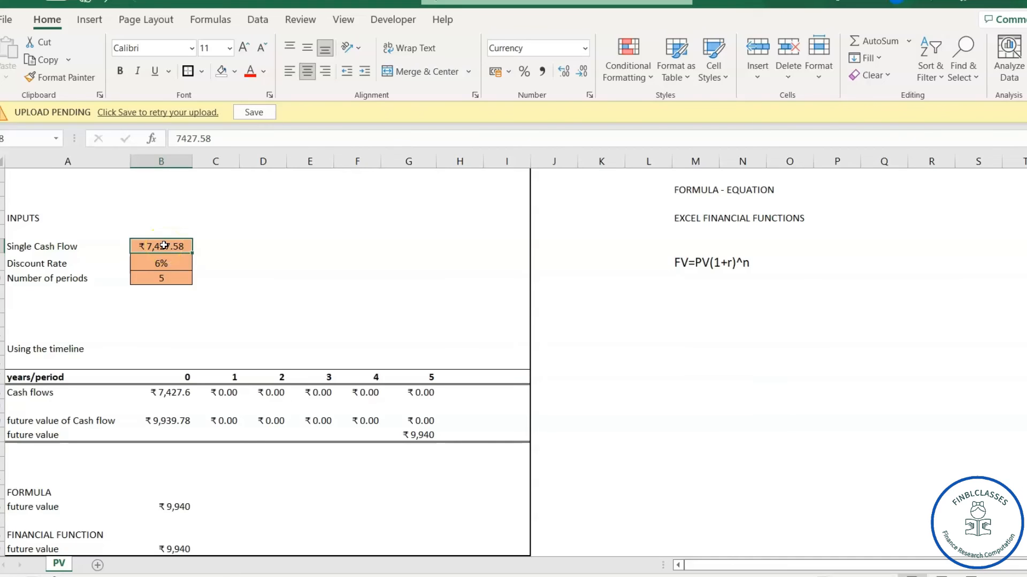
type("15000")
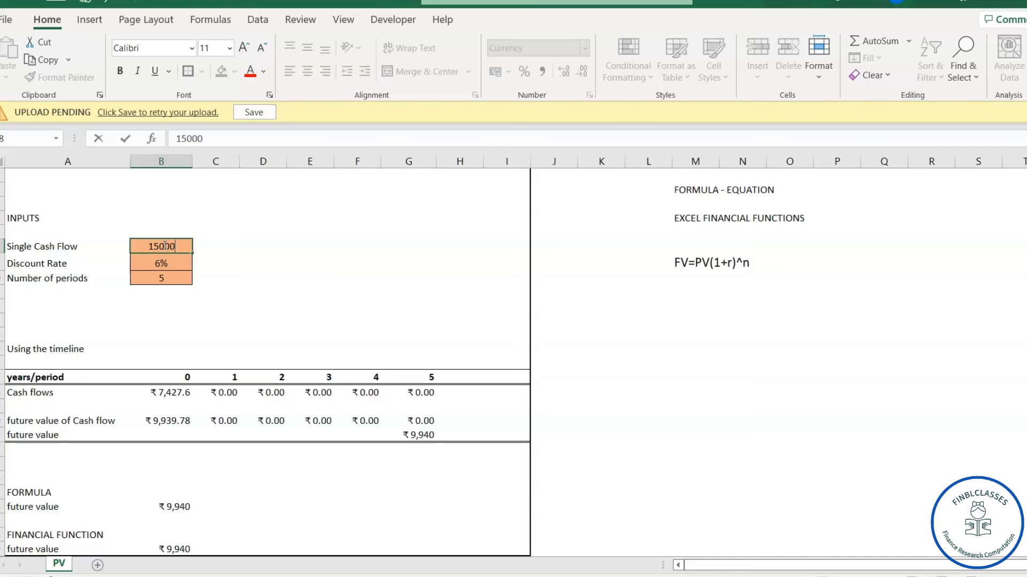
left_click(173, 256)
left_click(179, 266)
key("Return")
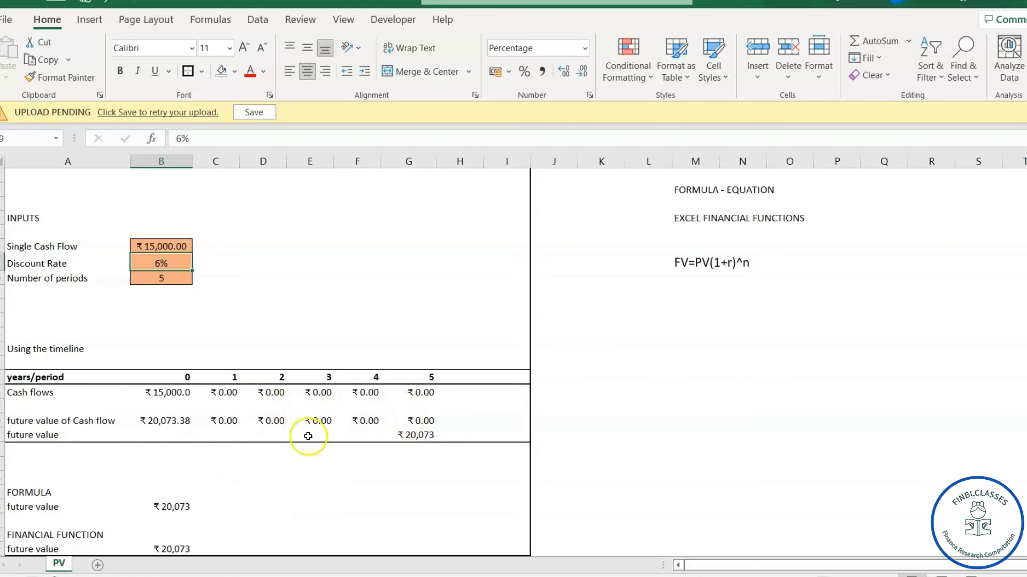
- Set the Single Cash Flow input in B8 to 30000
left_click(157, 247)
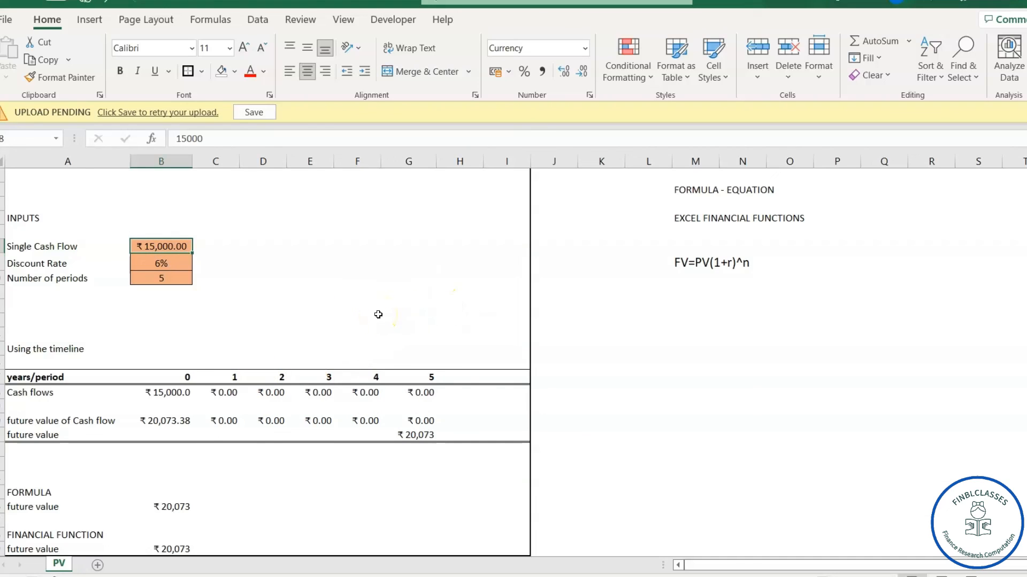
left_click(171, 247)
type("30000")
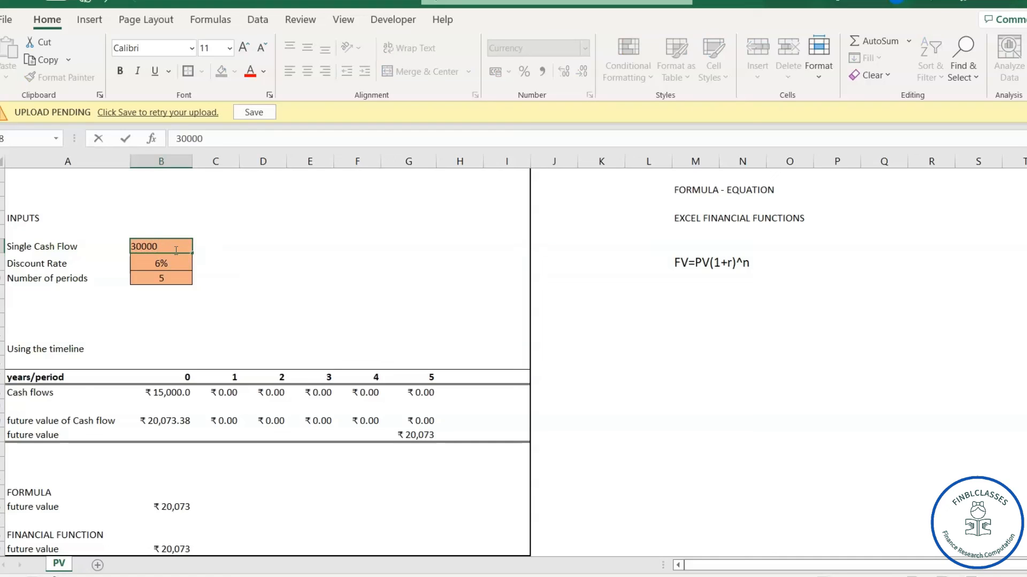
key("Return")
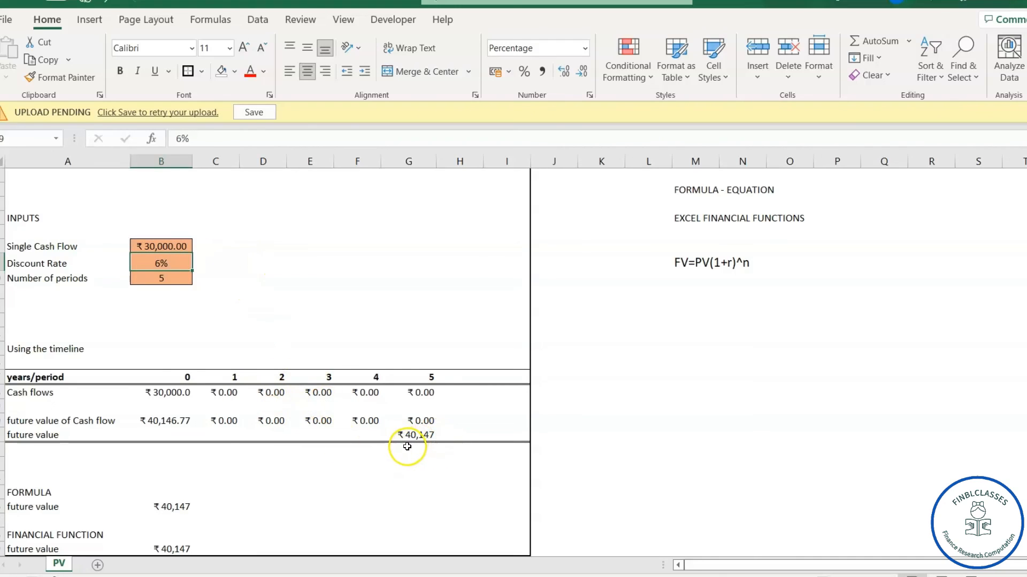
- Set the Discount Rate input in B9 to 10%
left_click(227, 277)
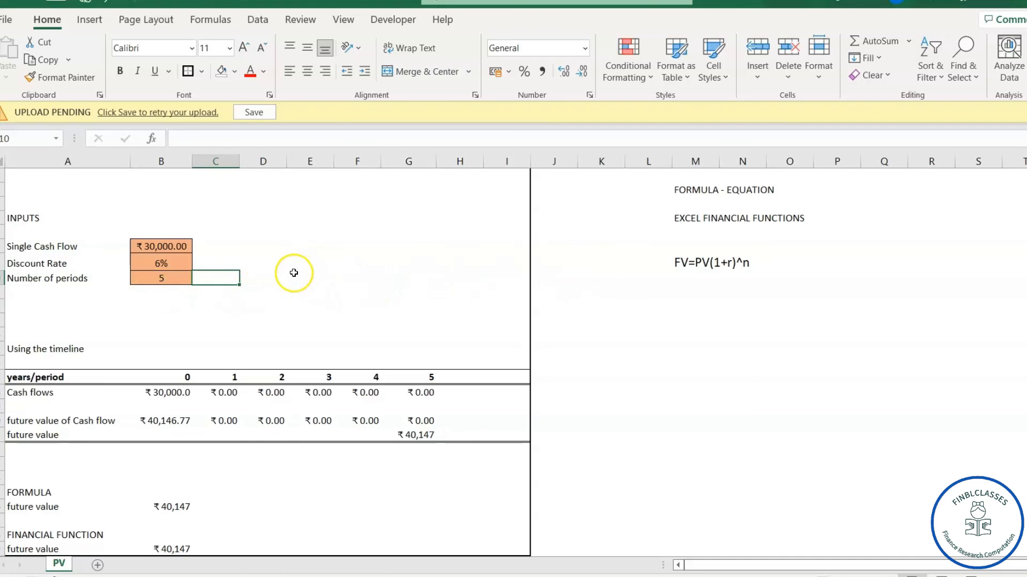
left_click(169, 264)
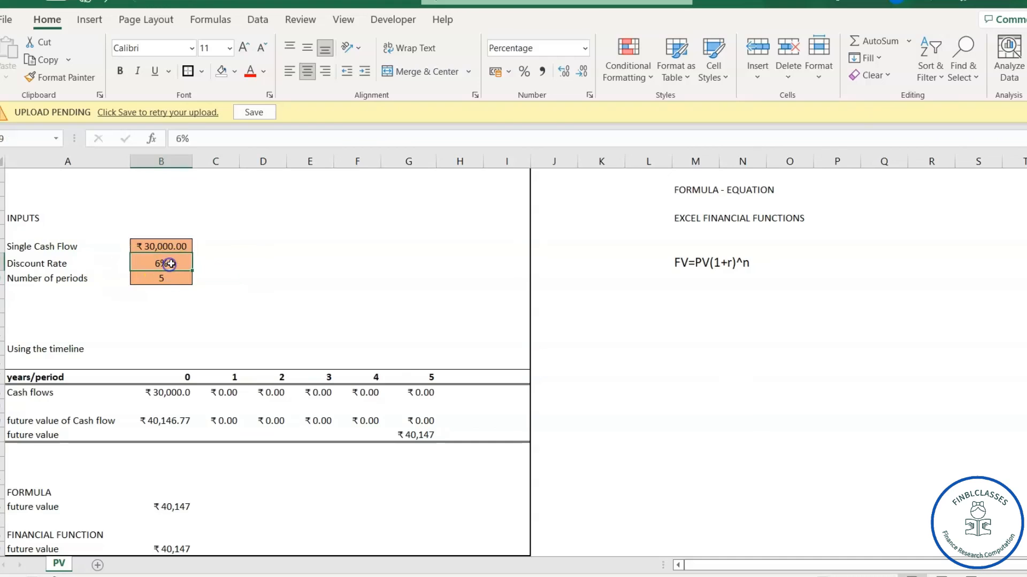
type("10")
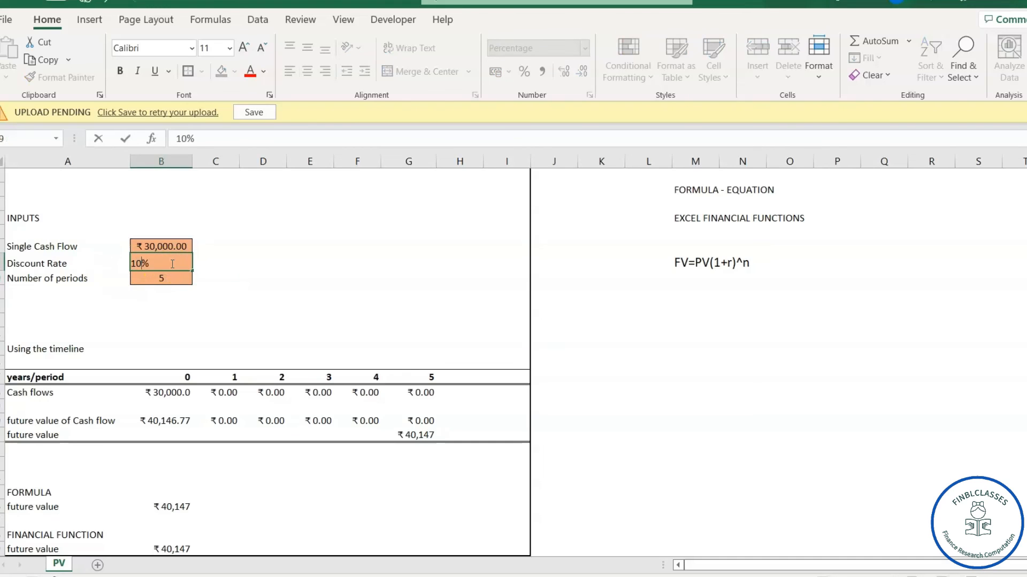
key("Return")
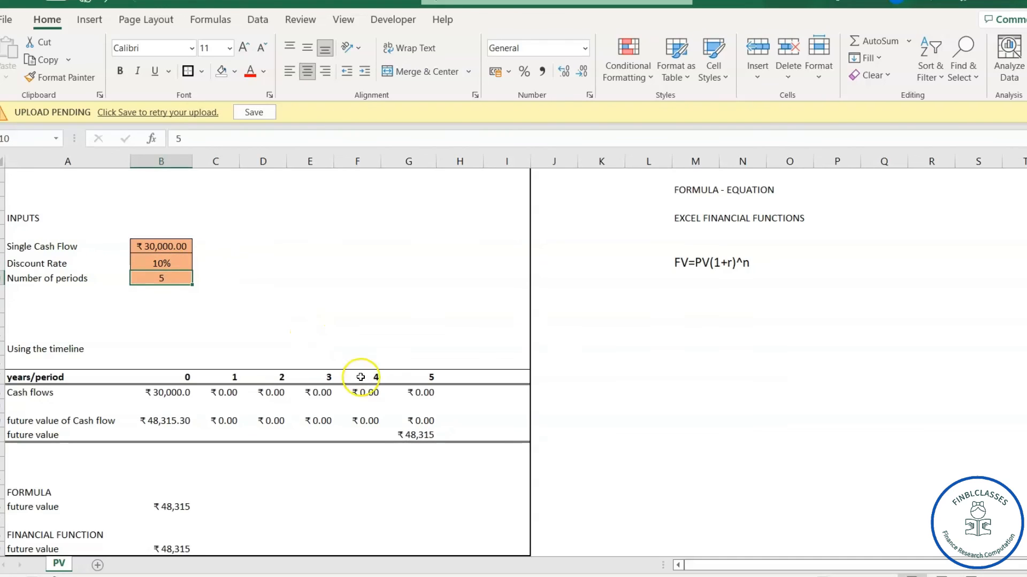